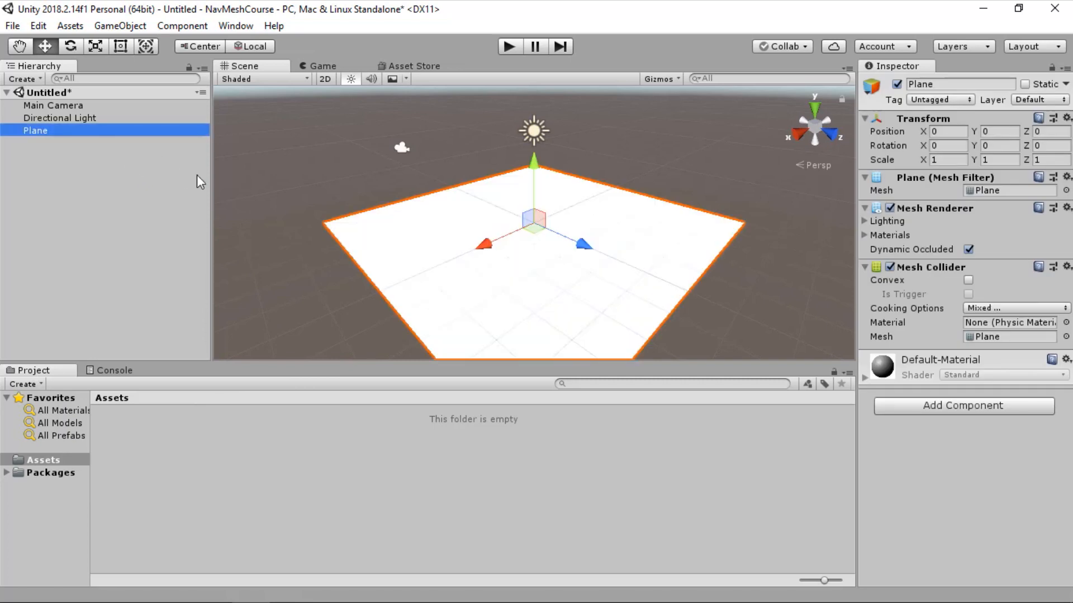
- Reset the plane's transform and set its scale to 8 on the X, Y and Z axes
{"action": "right_click", "coordinate": [933, 116]}
{"action": "left_click", "coordinate": [948, 125]}
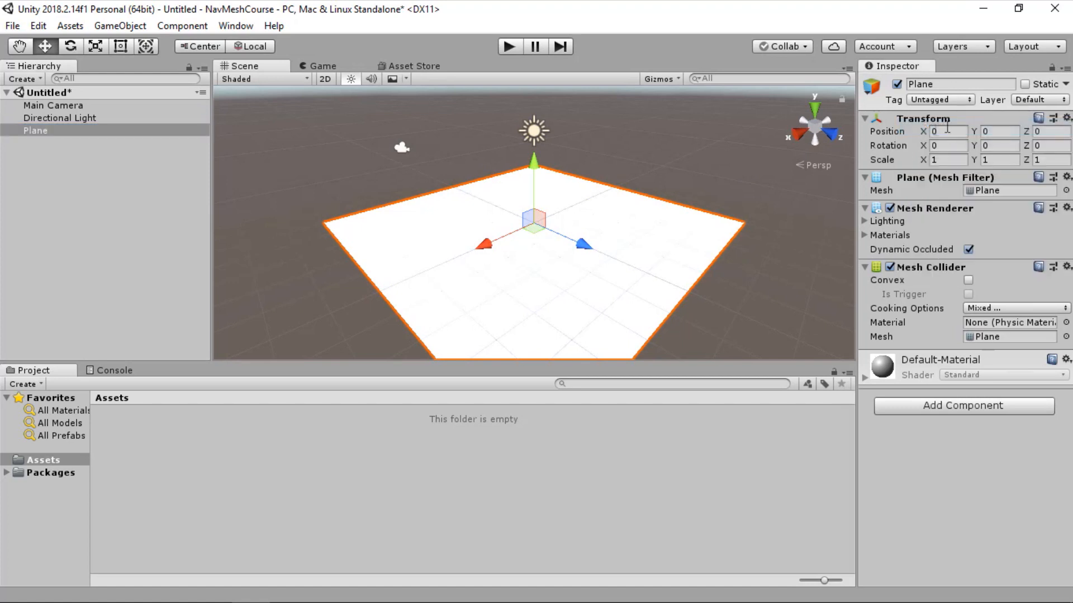
{"action": "left_click", "coordinate": [953, 162]}
{"action": "type", "text": "8"}
{"action": "key", "text": "Tab"}
{"action": "type", "text": "8"}
{"action": "key", "text": "Tab"}
{"action": "type", "text": "8"}
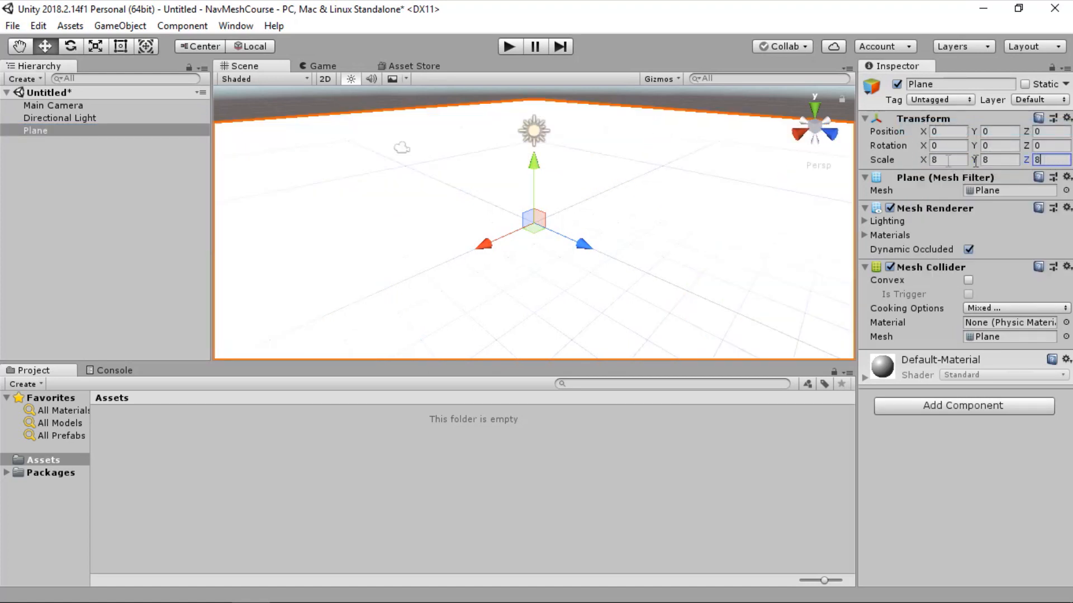
{"action": "left_click_drag", "start_coordinate": [665, 169], "coordinate": [596, 247], "text": "alt"}
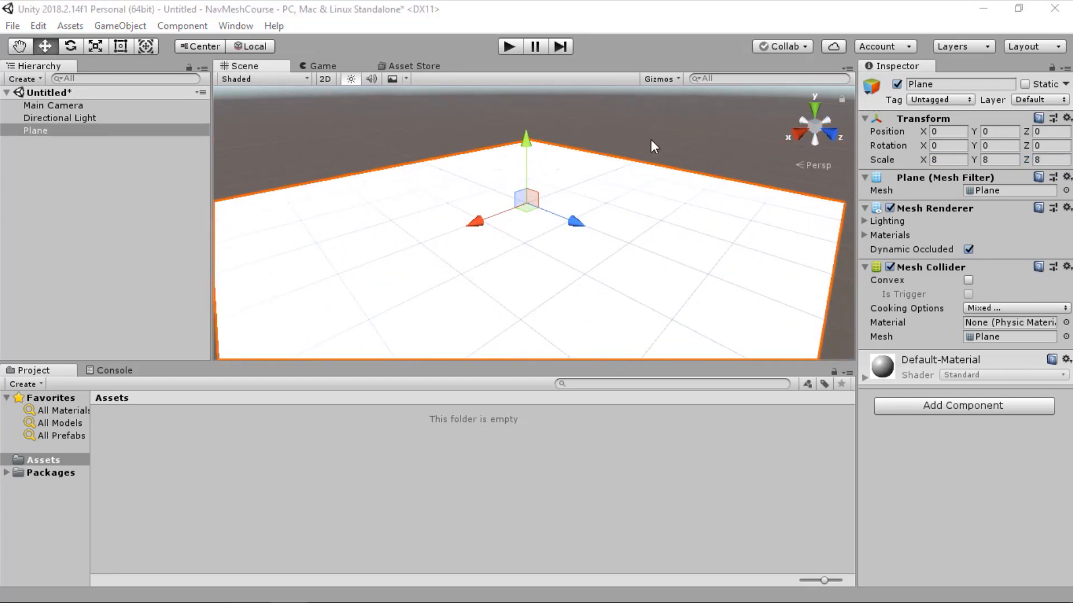
- Dock the Game view beside the Scene view and align the Main Camera with the current scene view
{"action": "left_click_drag", "start_coordinate": [316, 65], "coordinate": [571, 227]}
{"action": "scroll", "coordinate": [399, 224], "scroll_direction": "down", "scroll_amount": 3}
{"action": "left_click", "coordinate": [109, 106]}
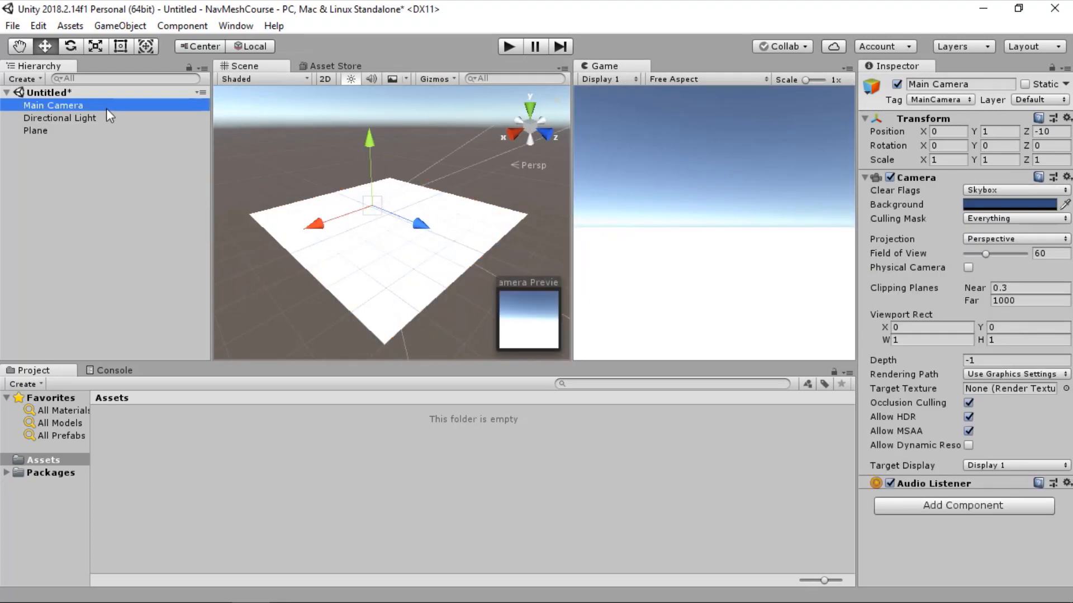
{"action": "key", "text": "ctrl+shift+f"}
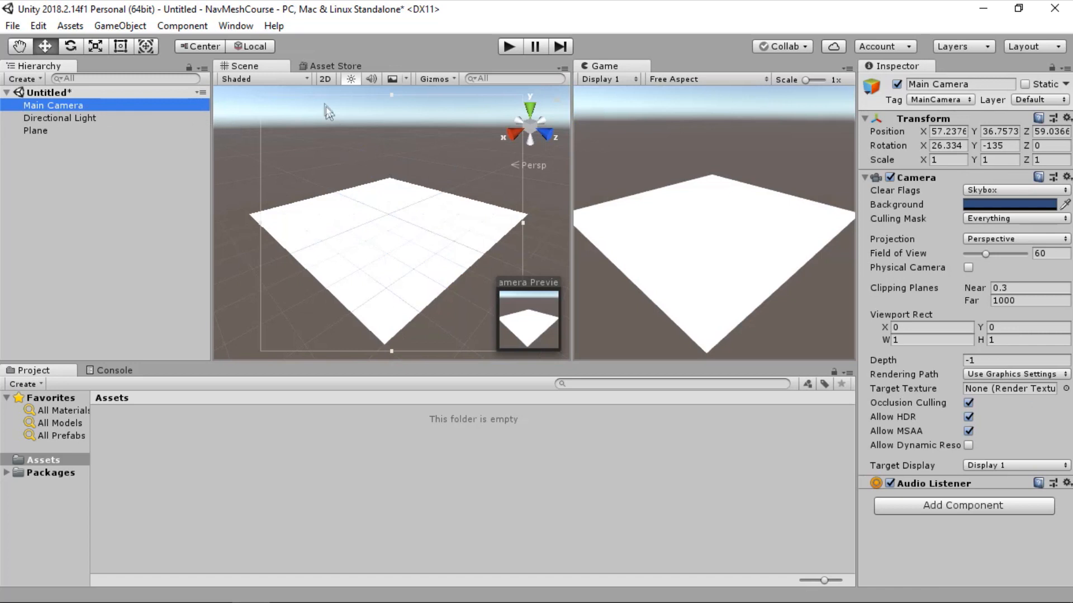
{"action": "left_click", "coordinate": [239, 162]}
- Select the plane in the scene and open the AI Navigation window
{"action": "left_click", "coordinate": [389, 193]}
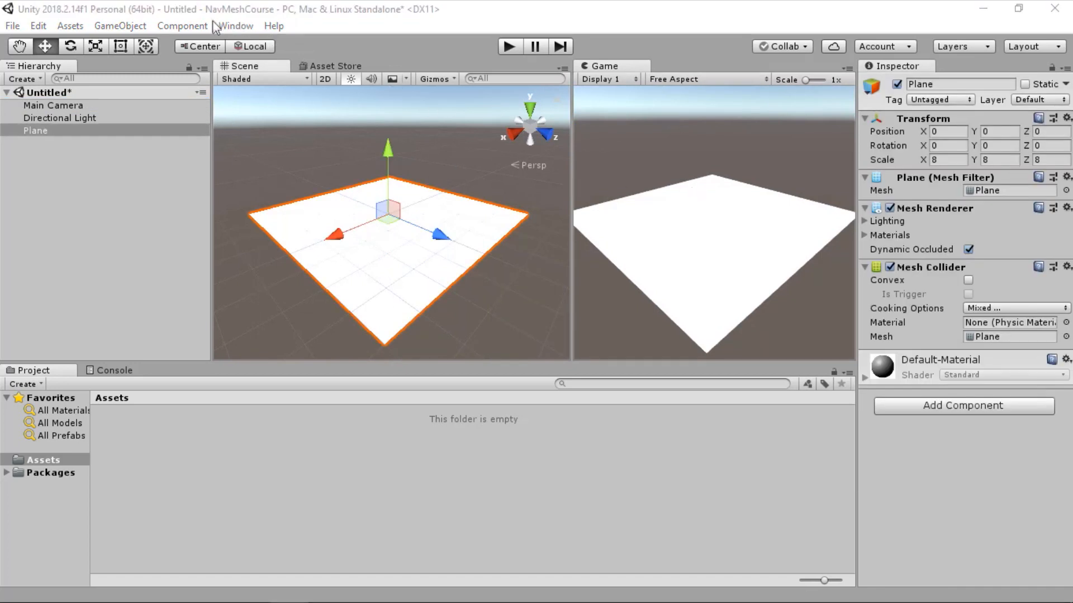
{"action": "left_click", "coordinate": [233, 25]}
{"action": "mouse_move", "coordinate": [337, 311]}
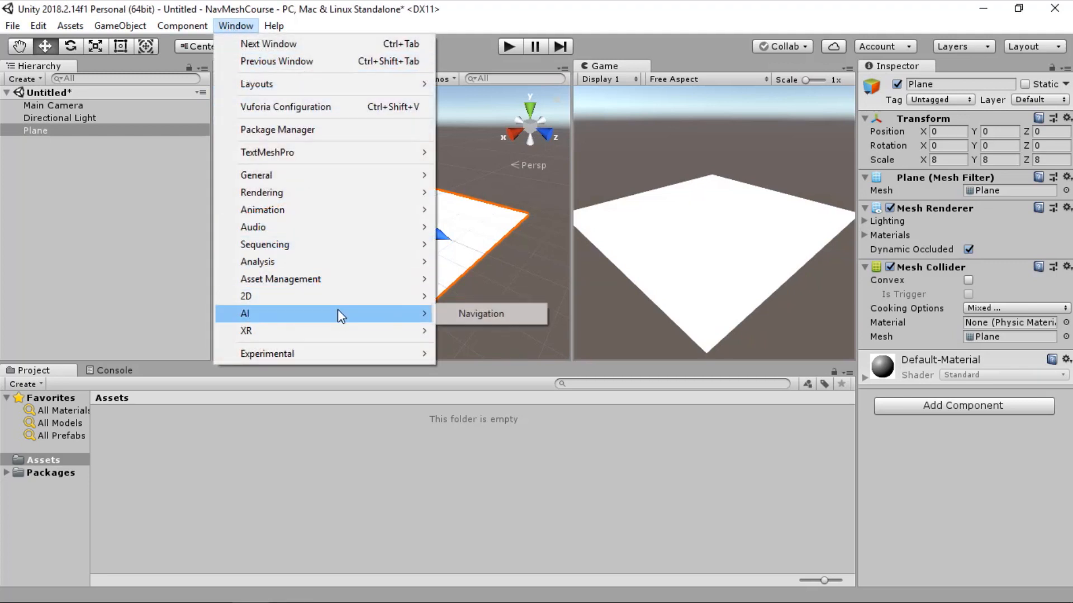
{"action": "left_click", "coordinate": [476, 313]}
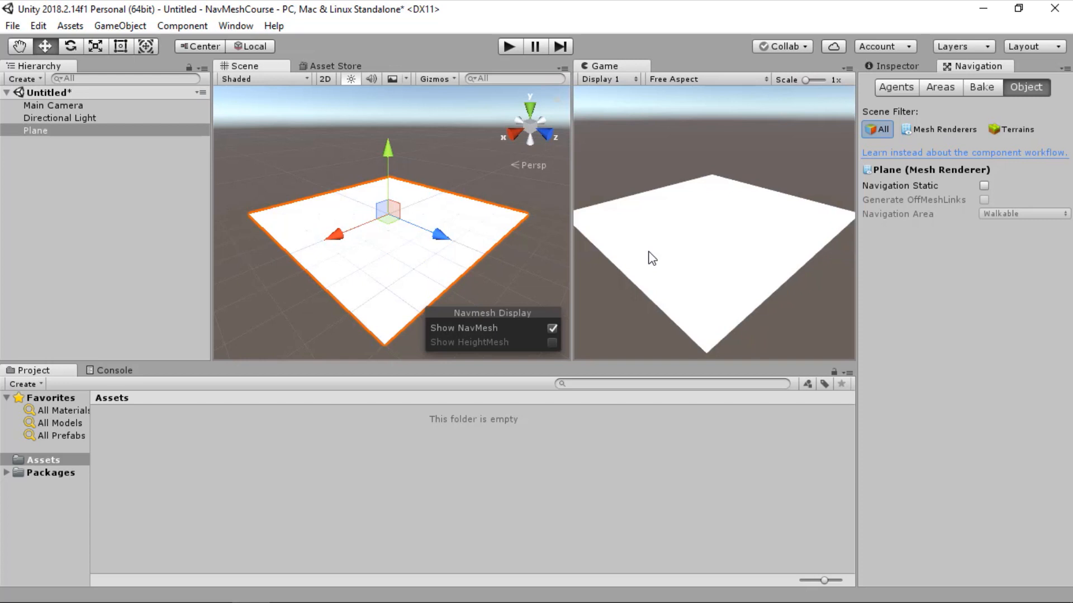
- Examine the navigation settings for agents, areas, baking and the selected object in a wider Navigation panel
{"action": "left_click", "coordinate": [903, 87]}
{"action": "left_click_drag", "start_coordinate": [855, 178], "coordinate": [799, 174]}
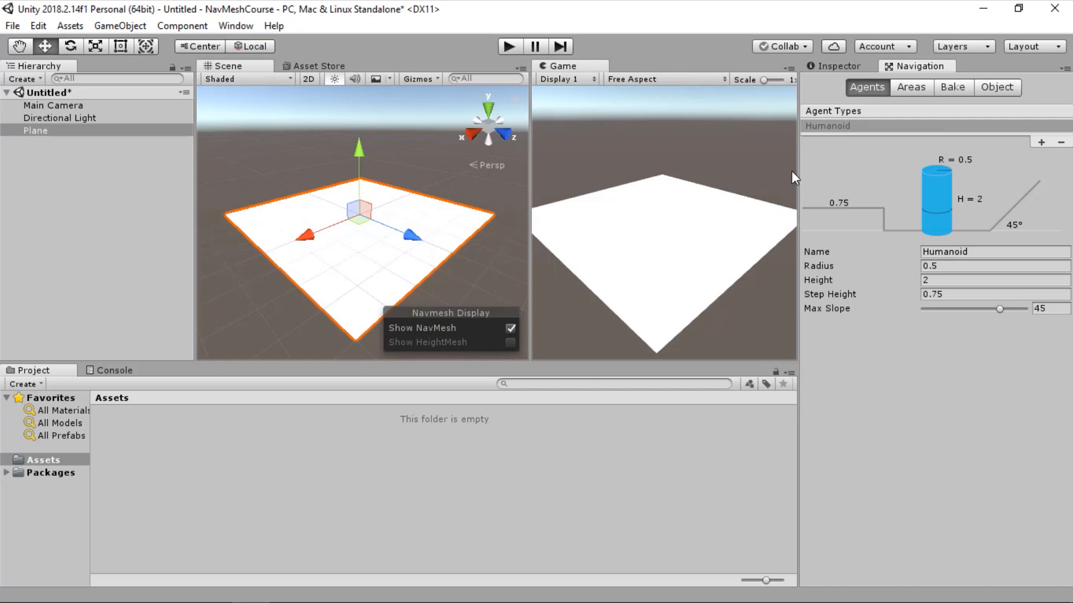
{"action": "left_click", "coordinate": [912, 88]}
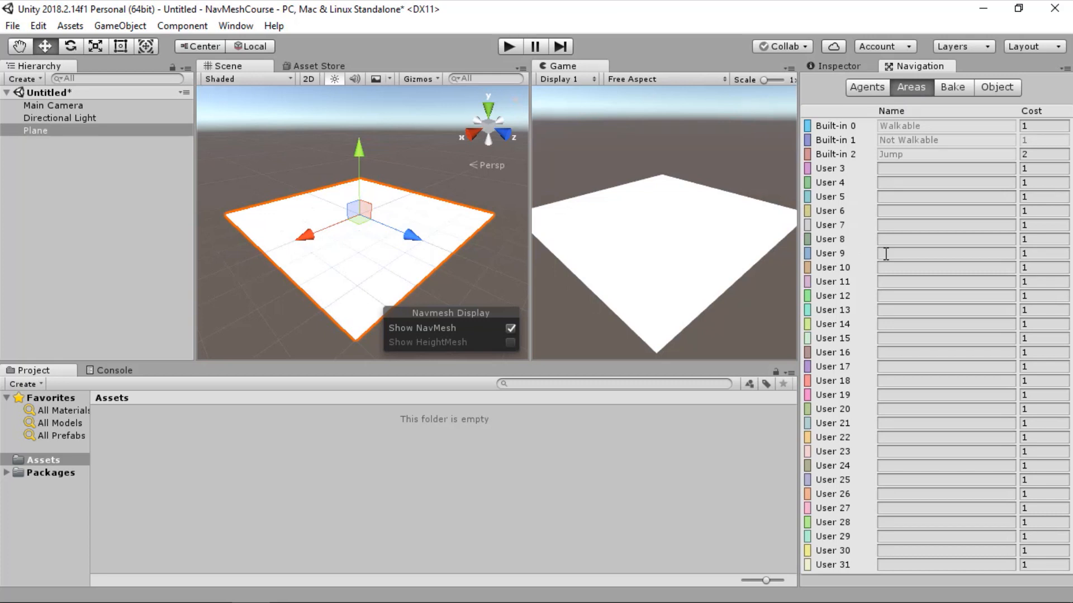
{"action": "left_click", "coordinate": [952, 88]}
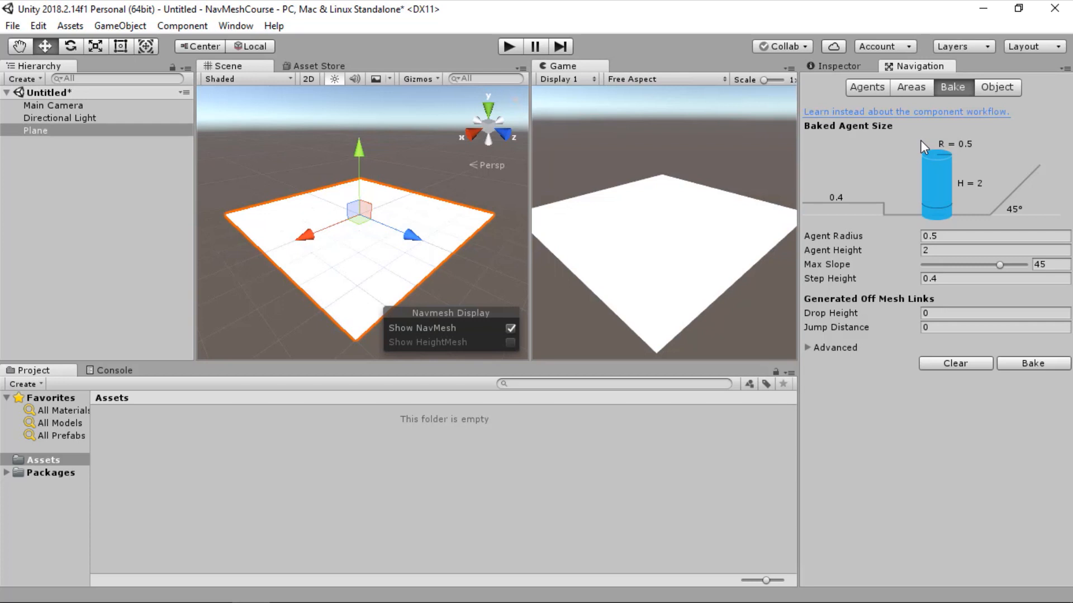
{"action": "left_click", "coordinate": [999, 89]}
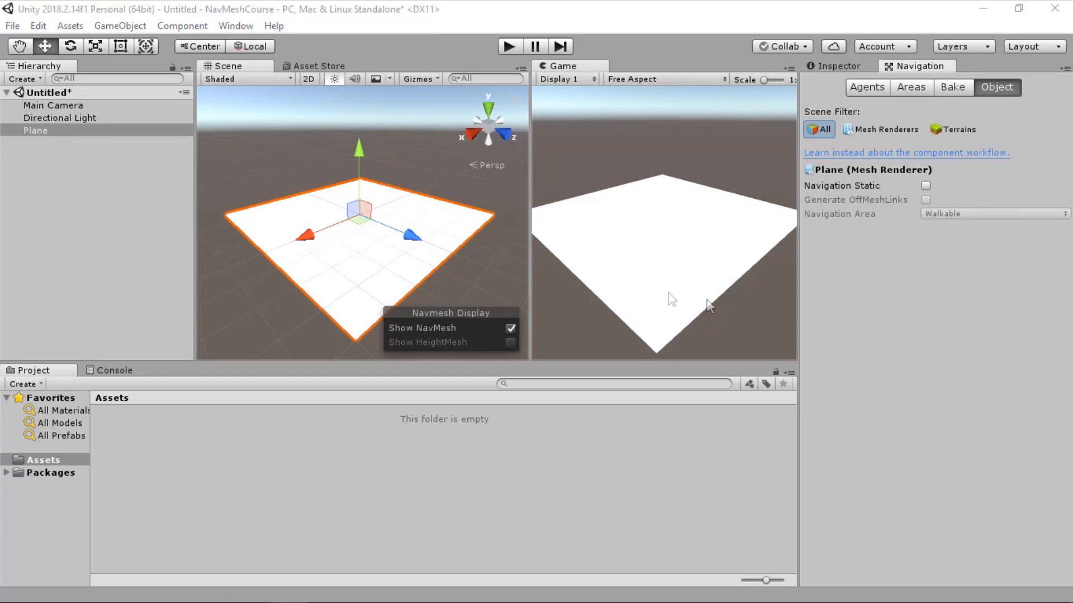
- Rename the Plane object as Ground
{"action": "left_click", "coordinate": [67, 131]}
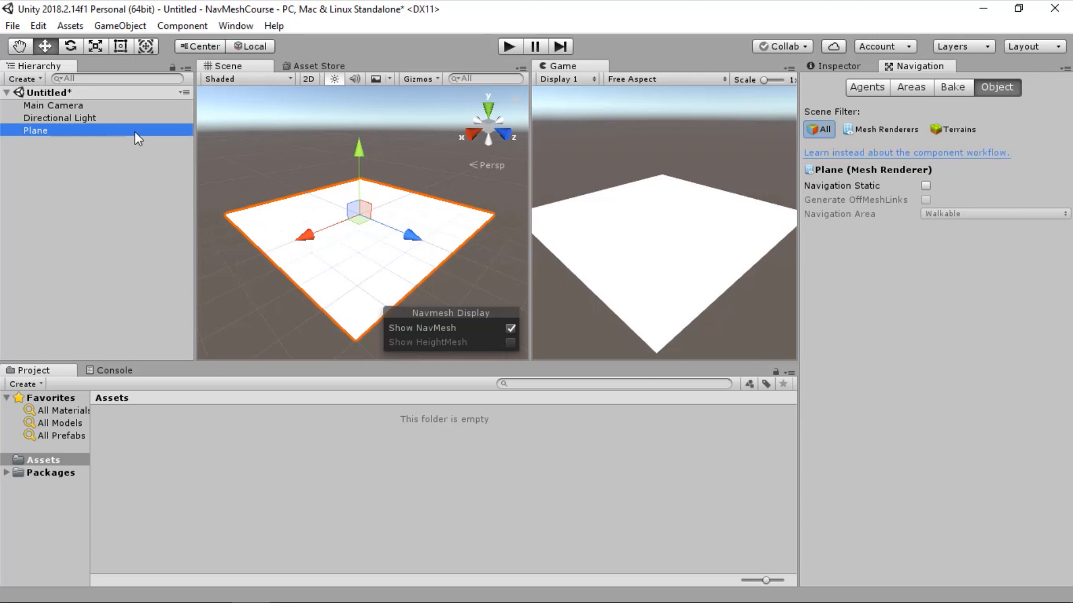
{"action": "left_click", "coordinate": [110, 134]}
{"action": "type", "text": "Ground"}
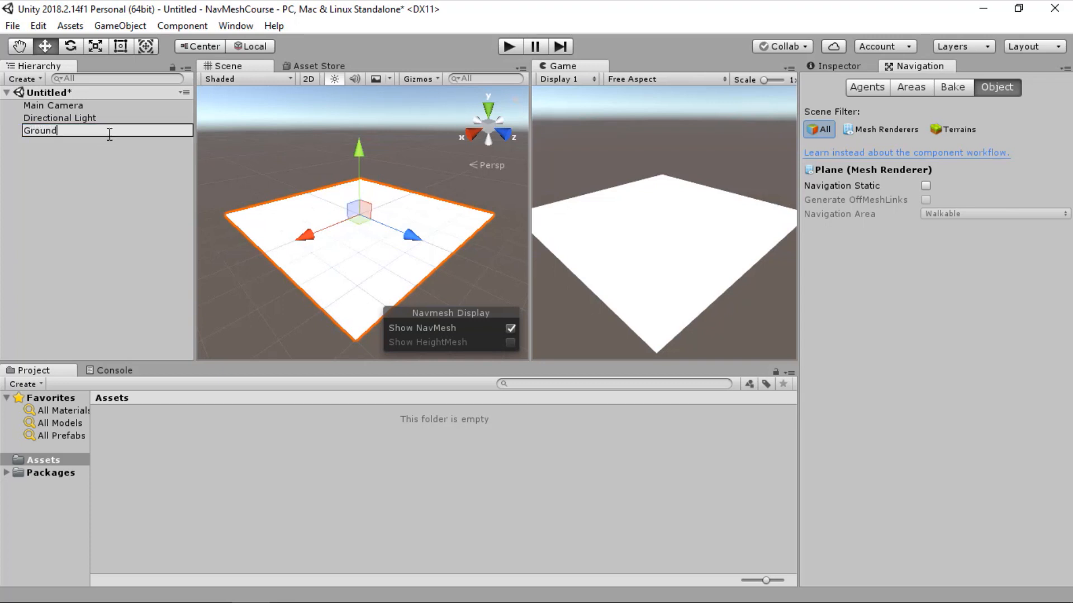
{"action": "key", "text": "Return"}
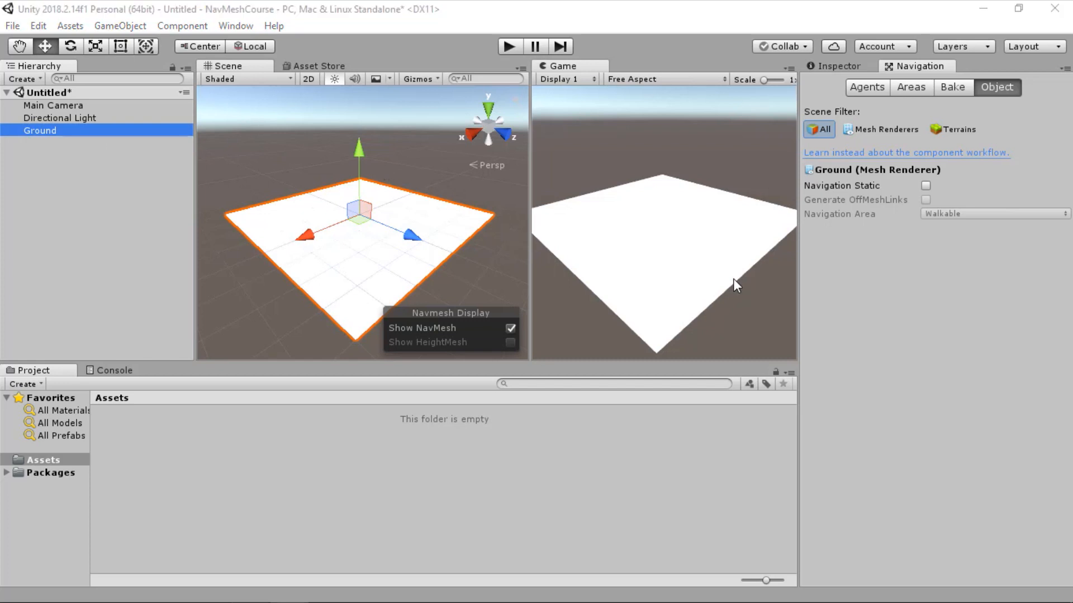
- Mark Ground as Navigation Static with Walkable as its navigation area
{"action": "left_click", "coordinate": [927, 187]}
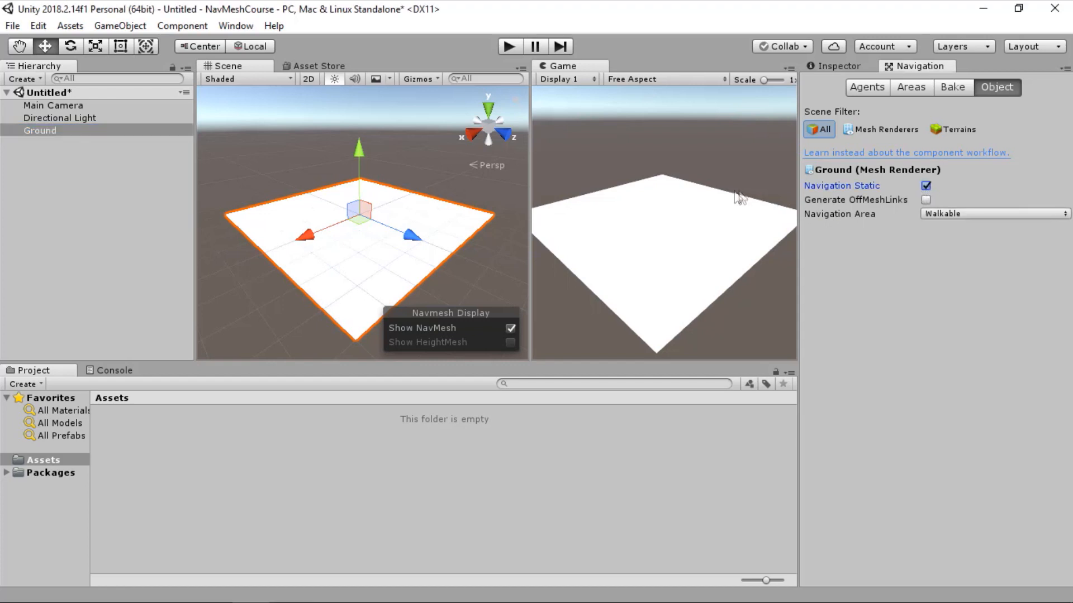
{"action": "left_click", "coordinate": [932, 218]}
{"action": "left_click", "coordinate": [933, 223]}
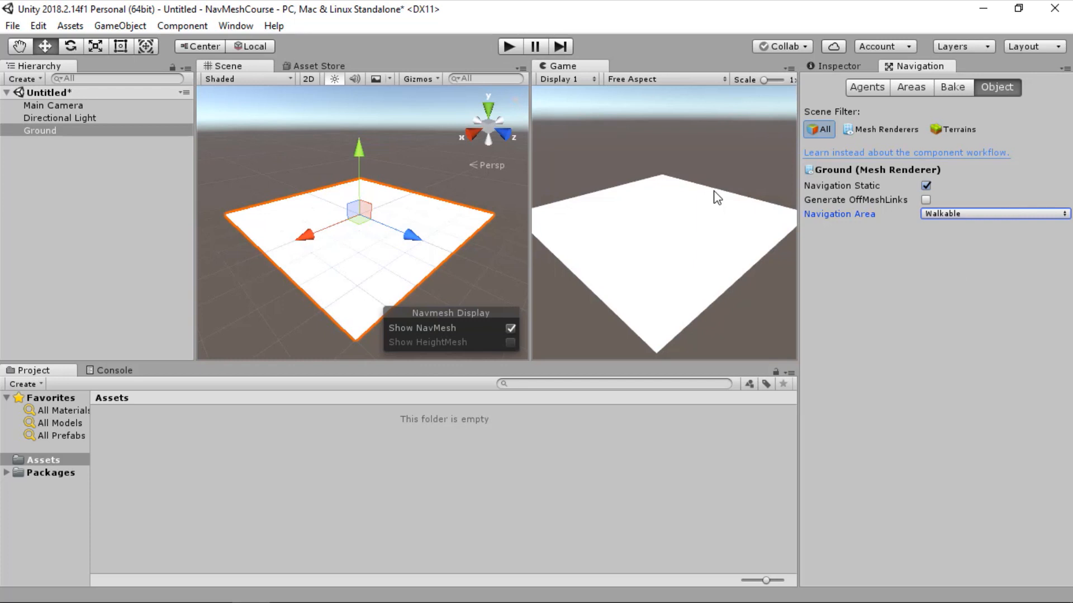
- Bake the navigation mesh, saving the scene as Scene1 in the Assets folder
{"action": "left_click", "coordinate": [958, 88]}
{"action": "left_click", "coordinate": [1037, 366]}
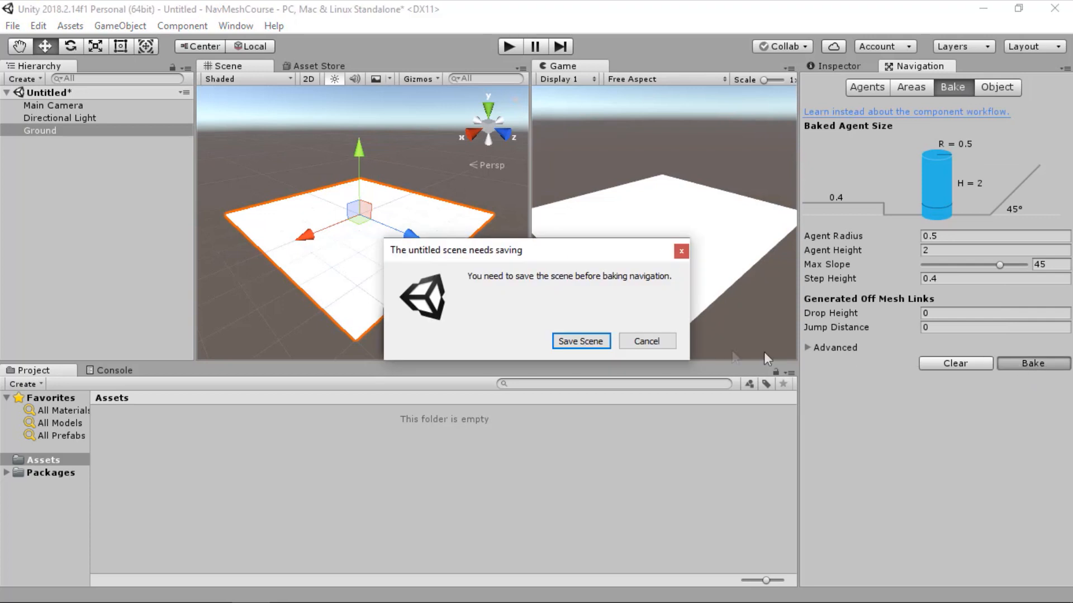
{"action": "left_click", "coordinate": [580, 341]}
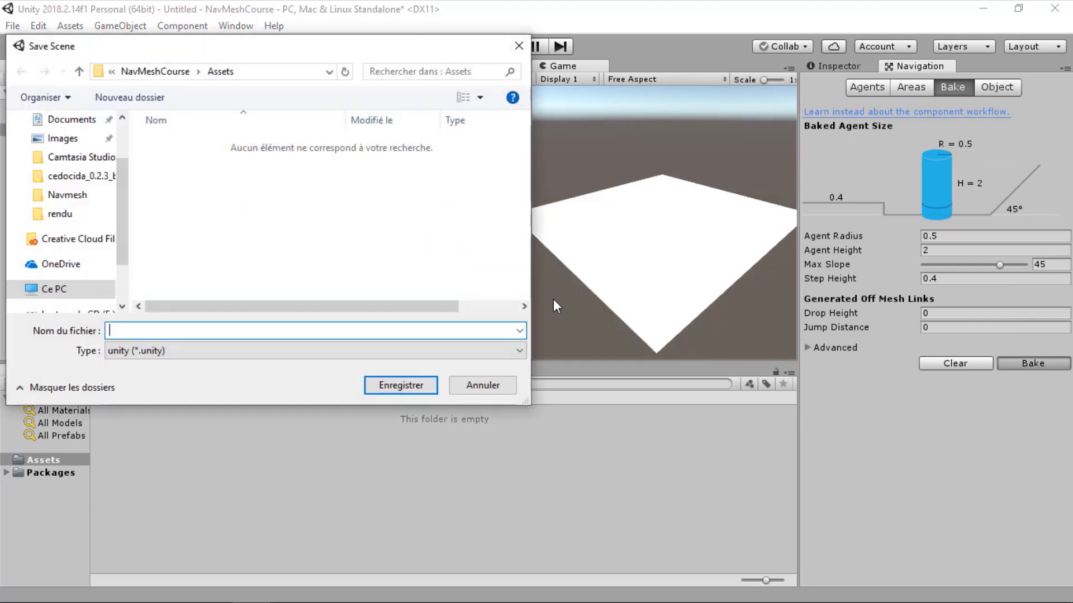
{"action": "type", "text": "Scene1"}
{"action": "left_click", "coordinate": [411, 384]}
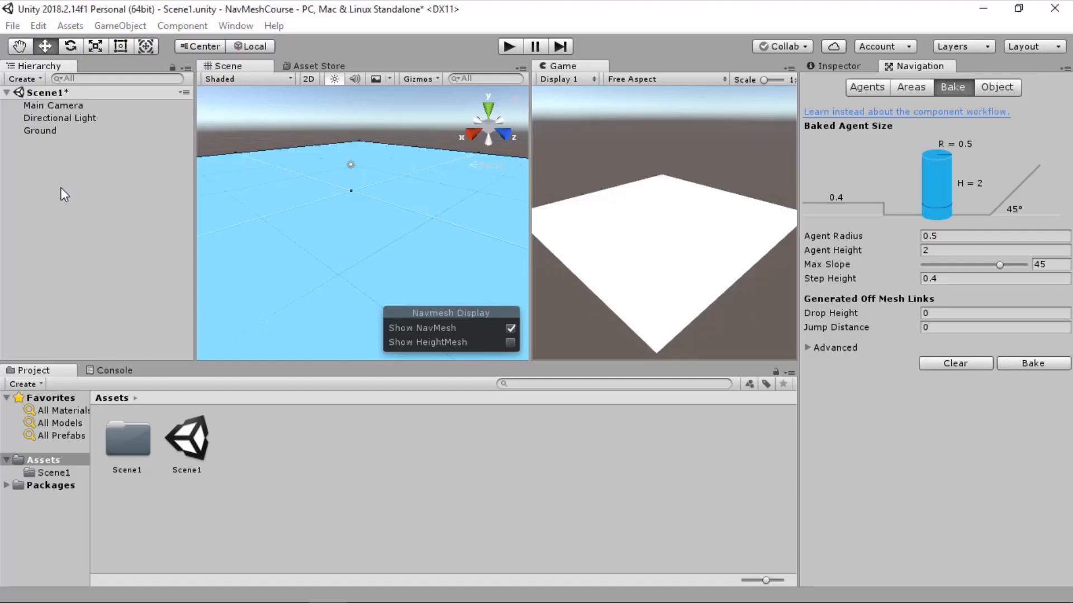
- Add a 3D cube to the scene and raise it above the ground
{"action": "right_click", "coordinate": [61, 186]}
{"action": "mouse_move", "coordinate": [144, 331]}
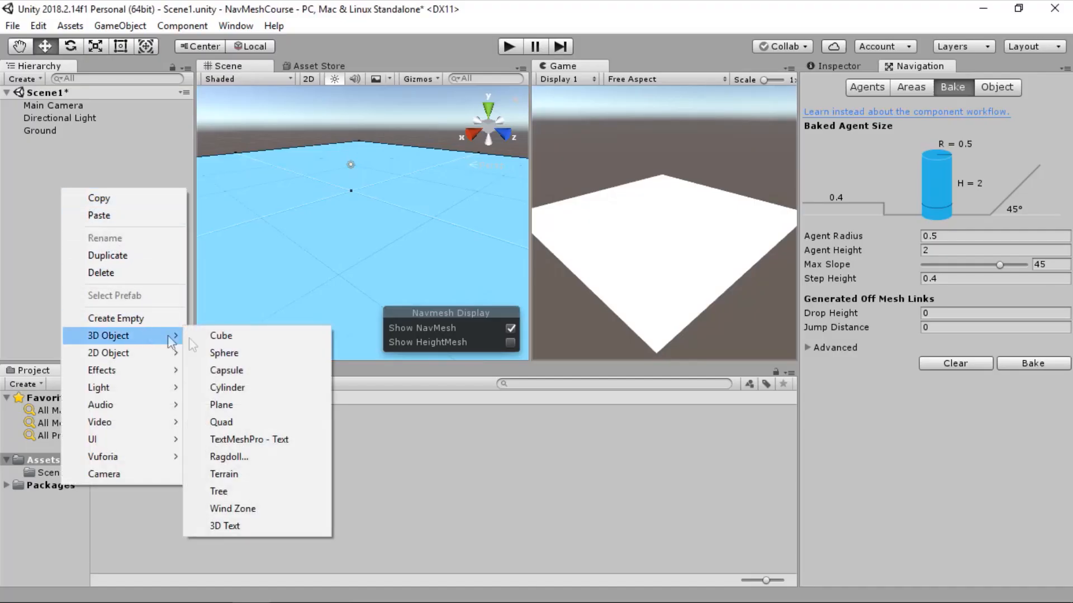
{"action": "left_click", "coordinate": [217, 336]}
{"action": "left_click_drag", "start_coordinate": [366, 164], "coordinate": [359, 130]}
- Rename the cube as NAvMeshAgent
{"action": "left_click", "coordinate": [75, 145]}
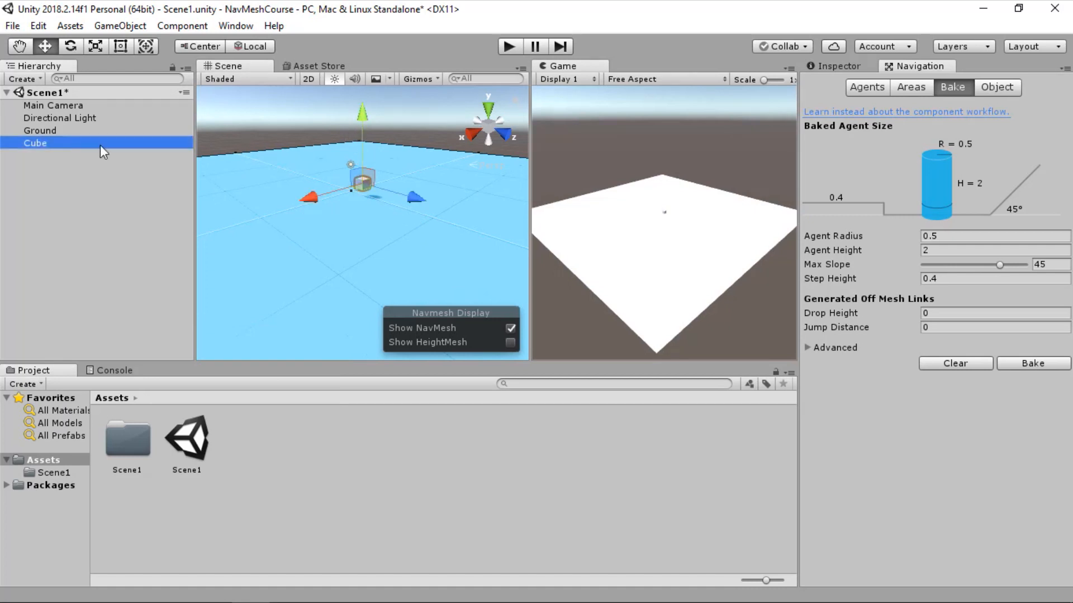
{"action": "left_click", "coordinate": [142, 149]}
{"action": "type", "text": "NA"}
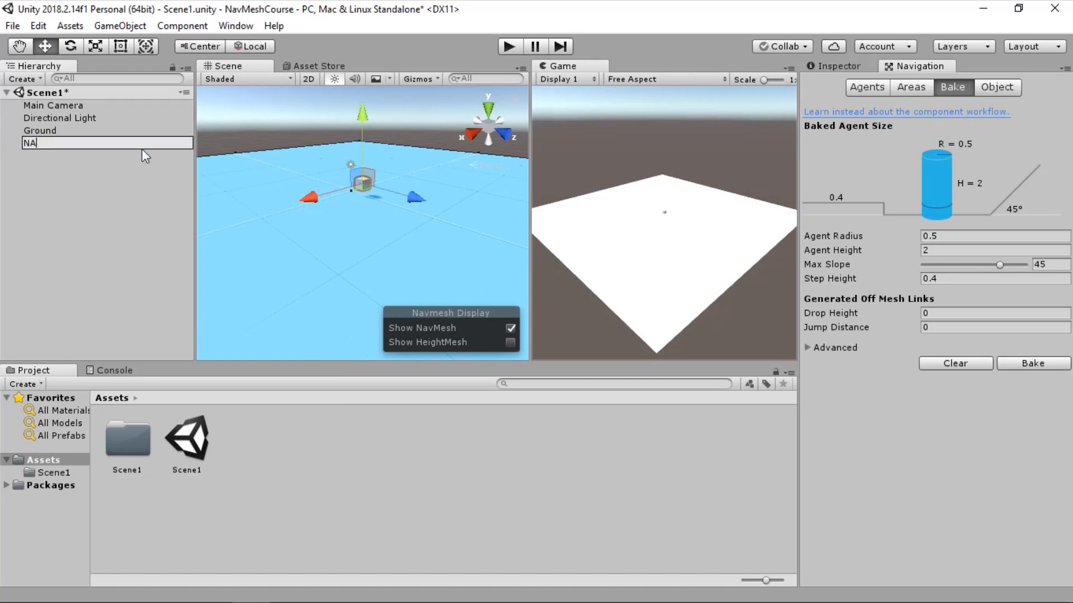
{"action": "type", "text": "vMeshAgent"}
{"action": "key", "text": "Return"}
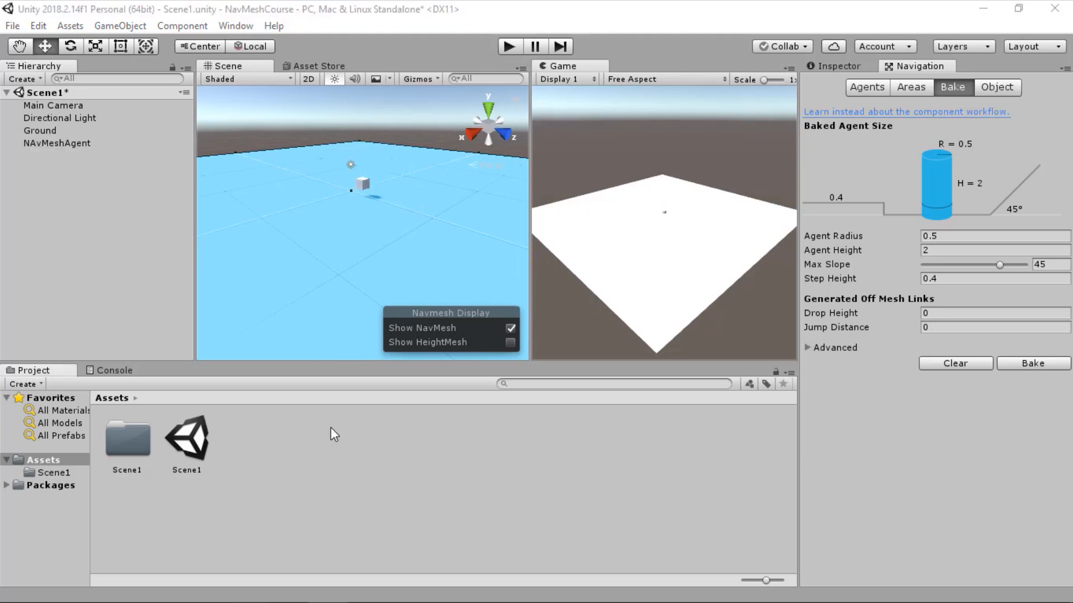
- Create a folder named Materials in Assets
{"action": "right_click", "coordinate": [330, 431]}
{"action": "mouse_move", "coordinate": [476, 61]}
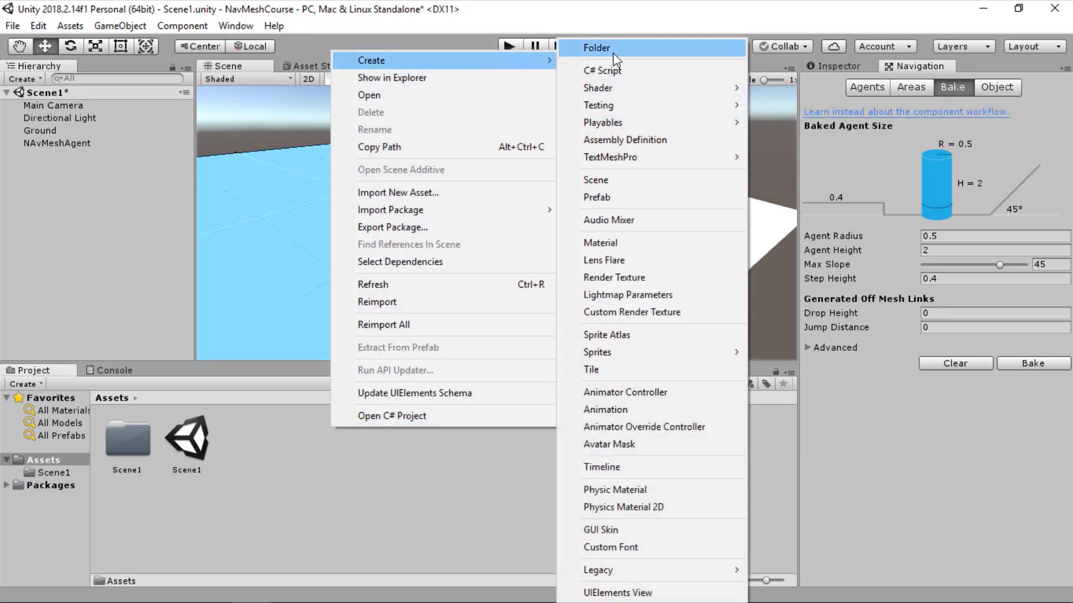
{"action": "left_click", "coordinate": [611, 55]}
{"action": "type", "text": "Materials"}
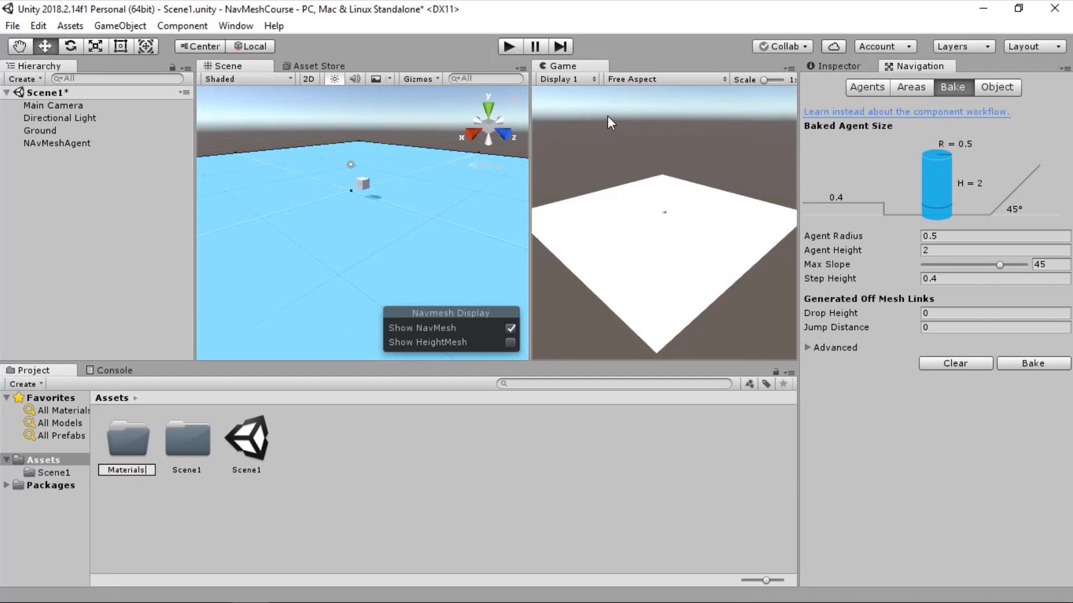
{"action": "key", "text": "Return"}
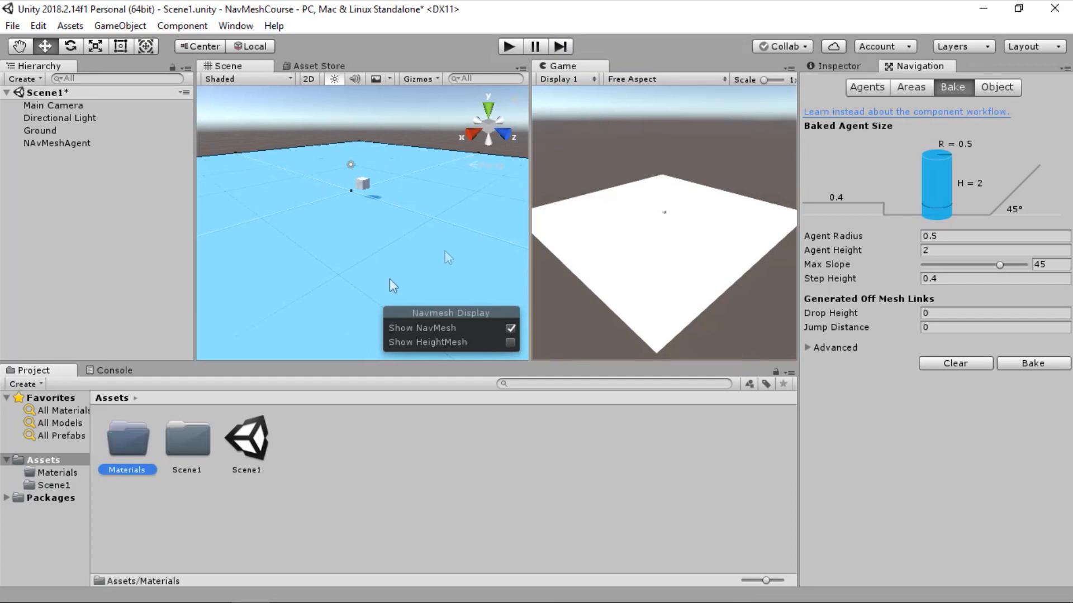
- Create a new material named NPC inside the Materials folder
{"action": "double_click", "coordinate": [123, 445]}
{"action": "right_click", "coordinate": [202, 432]}
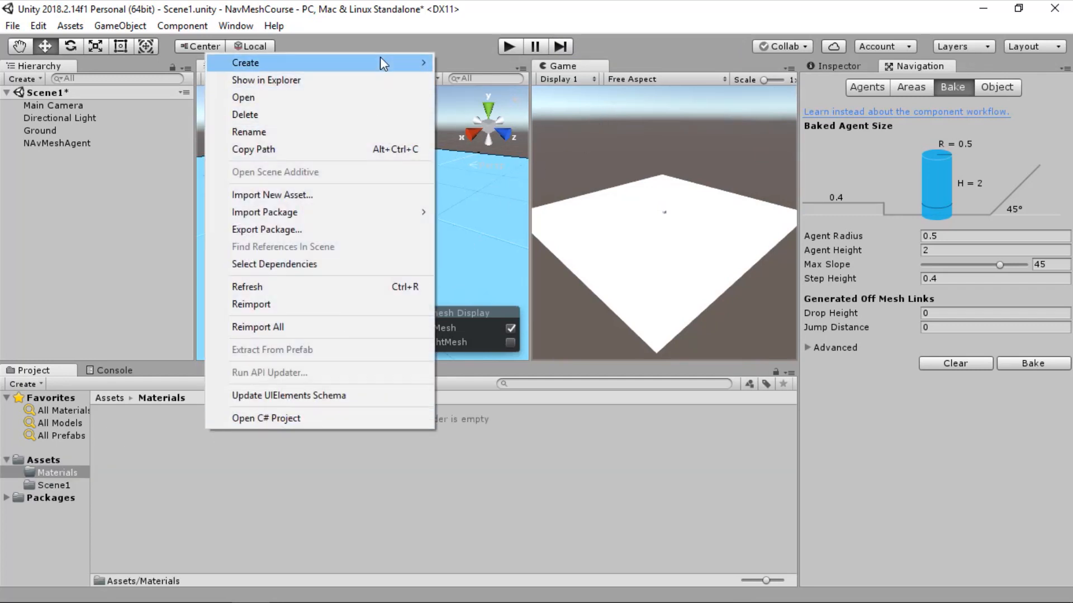
{"action": "mouse_move", "coordinate": [380, 61]}
{"action": "left_click", "coordinate": [531, 242]}
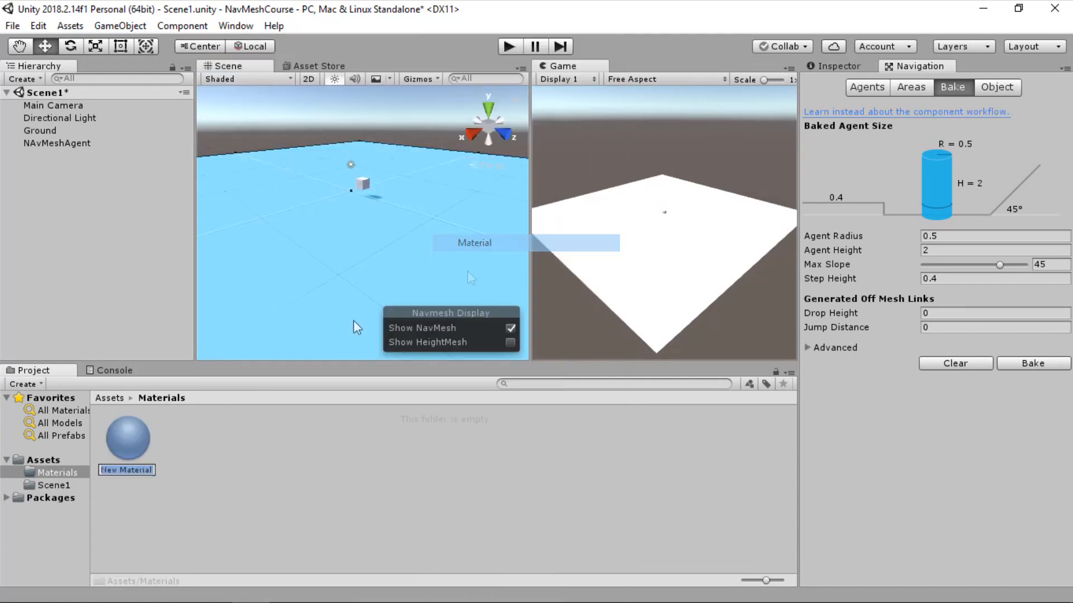
{"action": "type", "text": "N"}
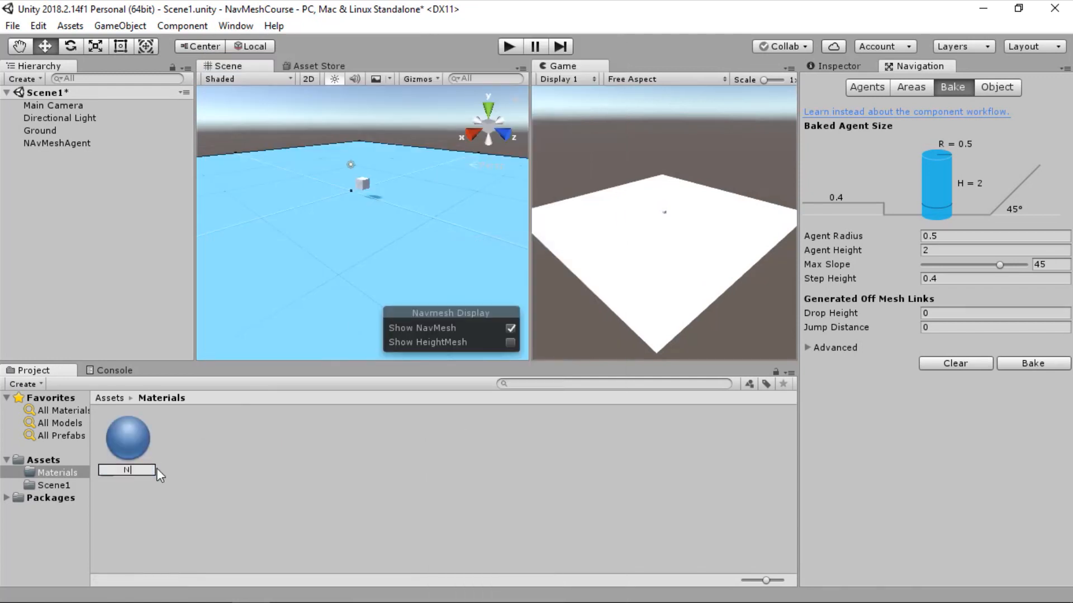
{"action": "type", "text": "PC"}
{"action": "key", "text": "Return"}
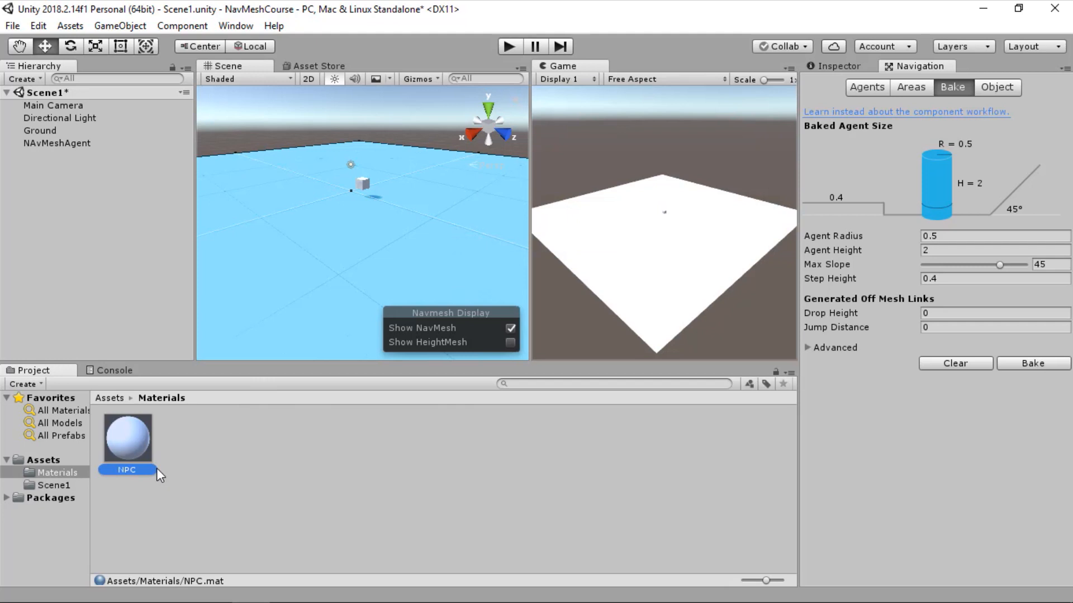
- Duplicate the NPC material and name the copy Ground
{"action": "key", "text": "ctrl+d"}
{"action": "left_click", "coordinate": [199, 473]}
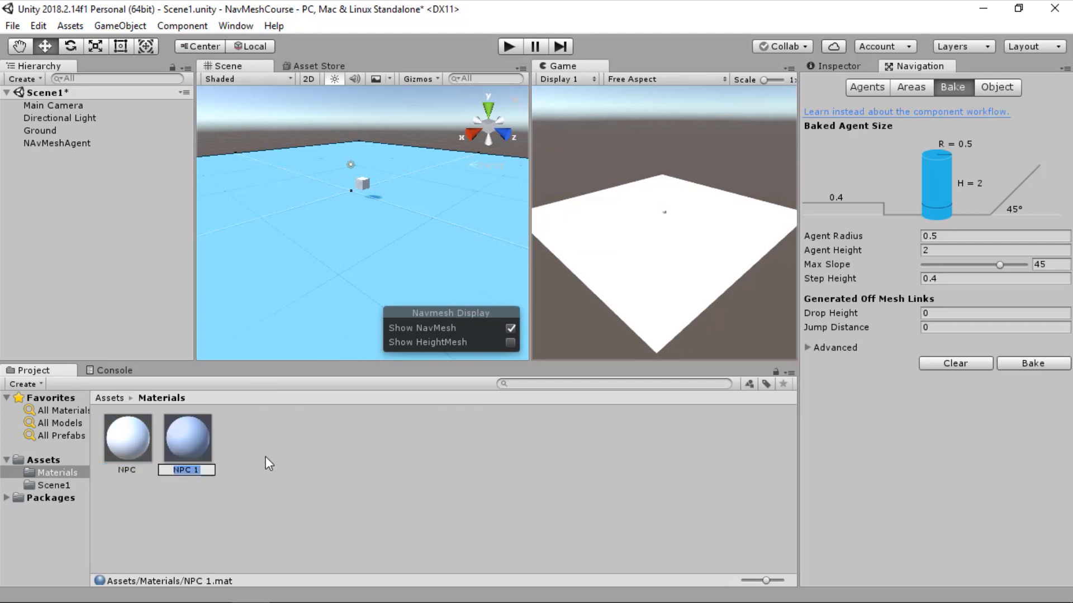
{"action": "type", "text": "Ground"}
{"action": "key", "text": "Return"}
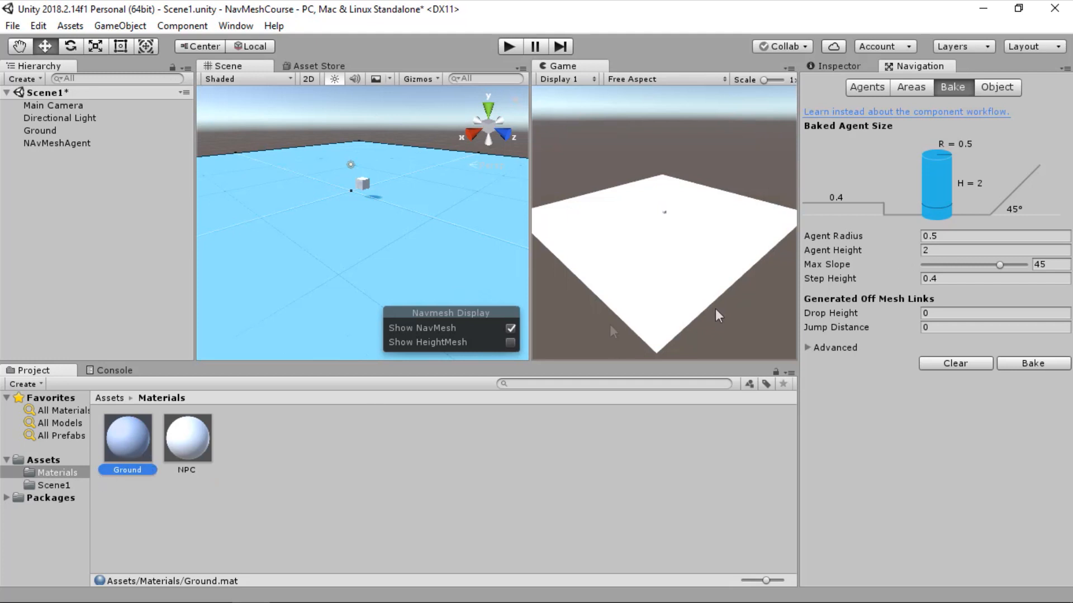
- Set the Ground material's albedo to a muted grey, hexadecimal 918989
{"action": "left_click", "coordinate": [830, 65]}
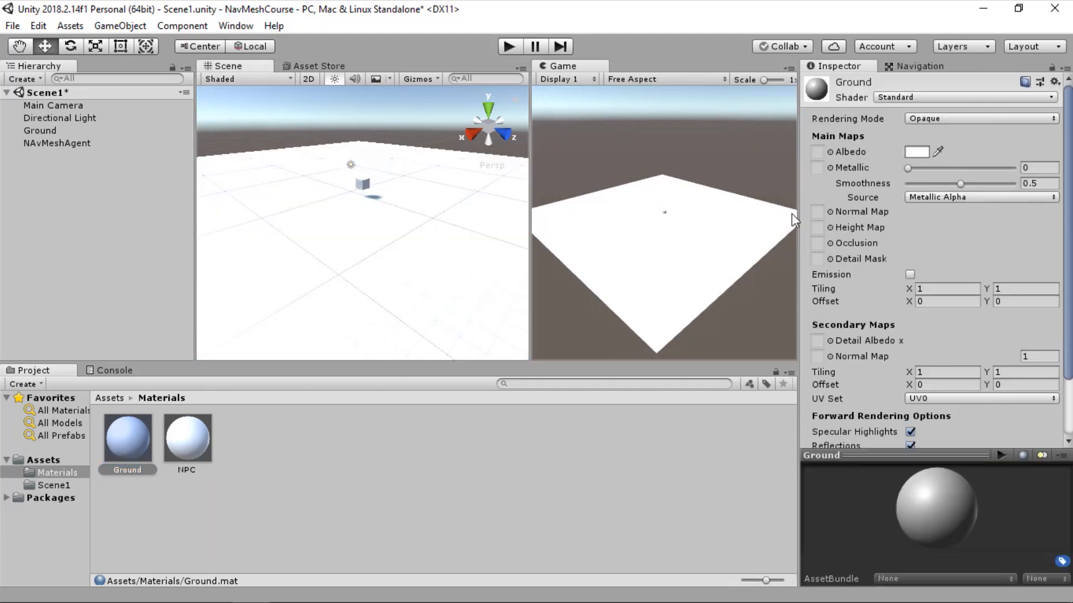
{"action": "left_click", "coordinate": [916, 151]}
{"action": "mouse_move", "coordinate": [56, 137]}
{"action": "left_mouse_down"}
{"action": "mouse_move", "coordinate": [75, 135]}
{"action": "mouse_move", "coordinate": [61, 133]}
{"action": "mouse_move", "coordinate": [62, 143]}
{"action": "left_mouse_up"}
{"action": "left_click", "coordinate": [242, 430]}
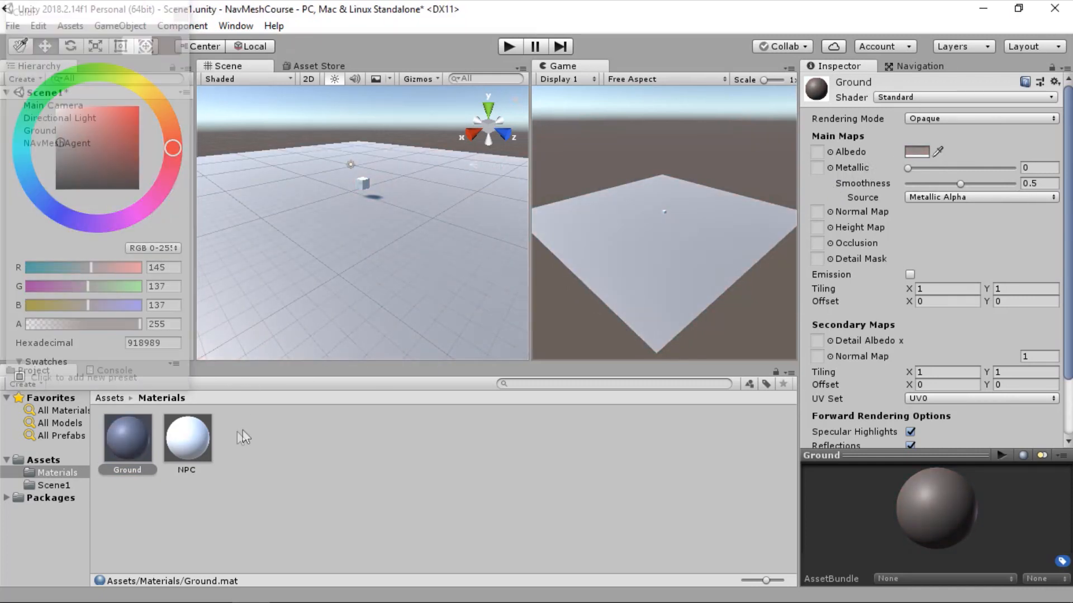
- Apply the NPC material to the agent cube and set the material's albedo to a saturated blue
{"action": "left_click", "coordinate": [187, 441]}
{"action": "left_click_drag", "start_coordinate": [192, 444], "coordinate": [363, 183]}
{"action": "left_click", "coordinate": [178, 445]}
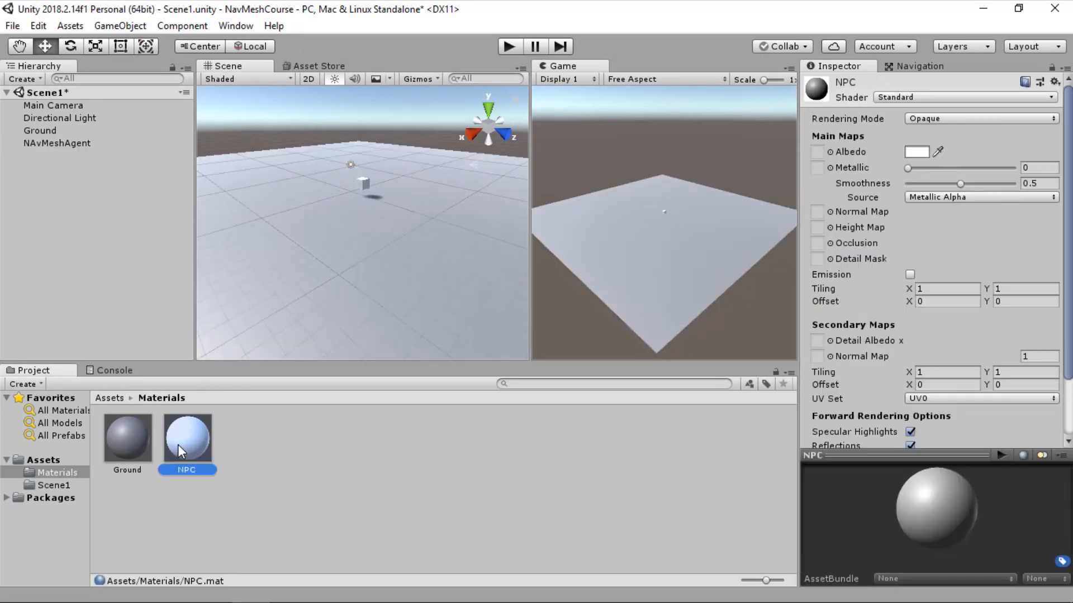
{"action": "left_click", "coordinate": [916, 151]}
{"action": "left_click", "coordinate": [48, 209]}
{"action": "left_click_drag", "start_coordinate": [96, 144], "coordinate": [148, 112]}
{"action": "left_click", "coordinate": [364, 255]}
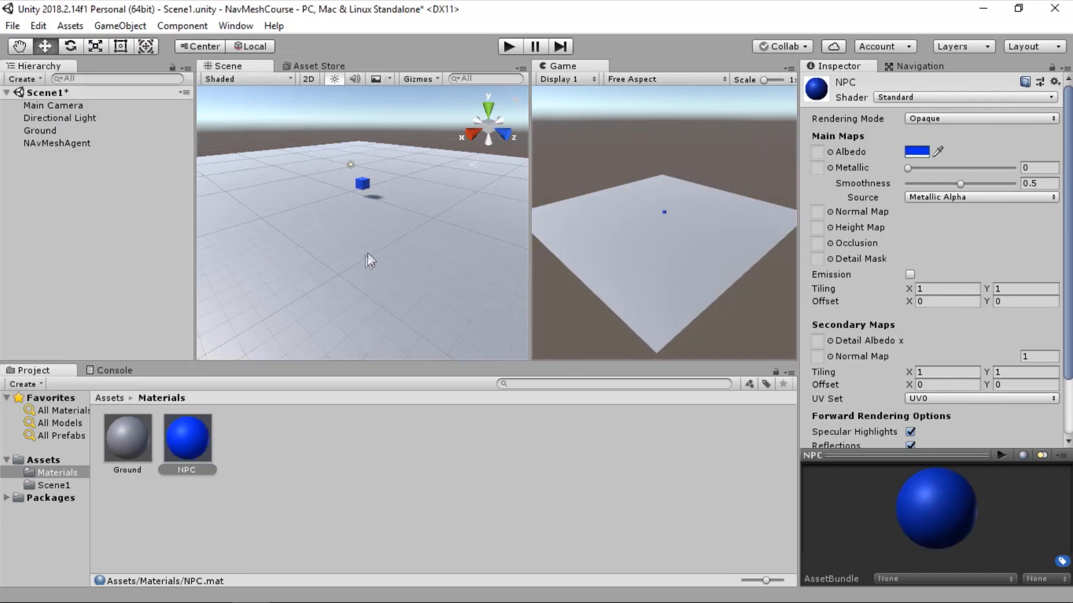
- Add a Nav Mesh Agent component to the blue cube
{"action": "left_click", "coordinate": [362, 183]}
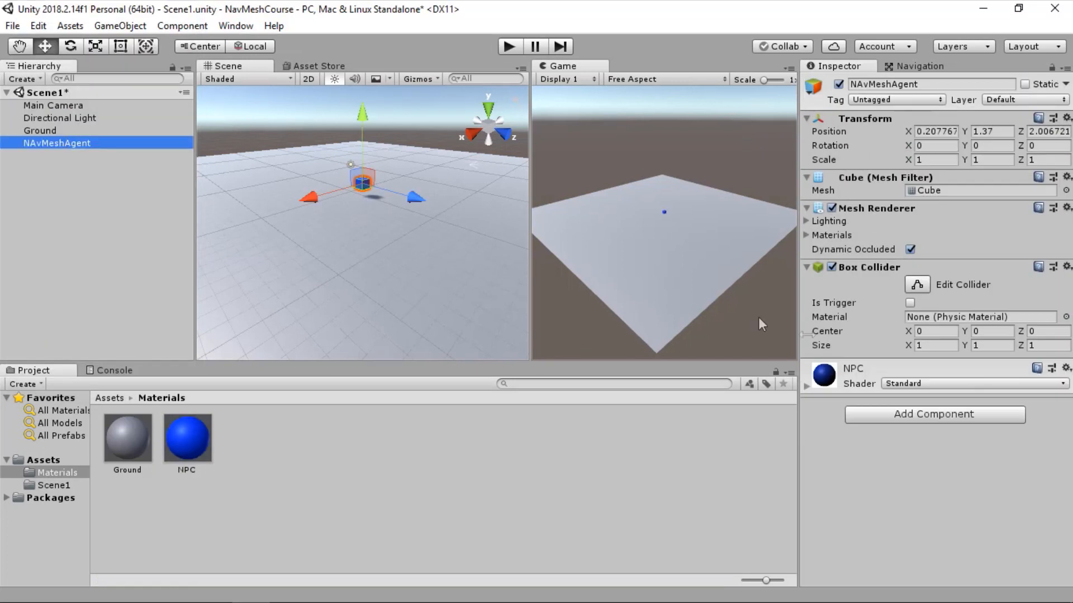
{"action": "left_click", "coordinate": [970, 413]}
{"action": "type", "text": "na"}
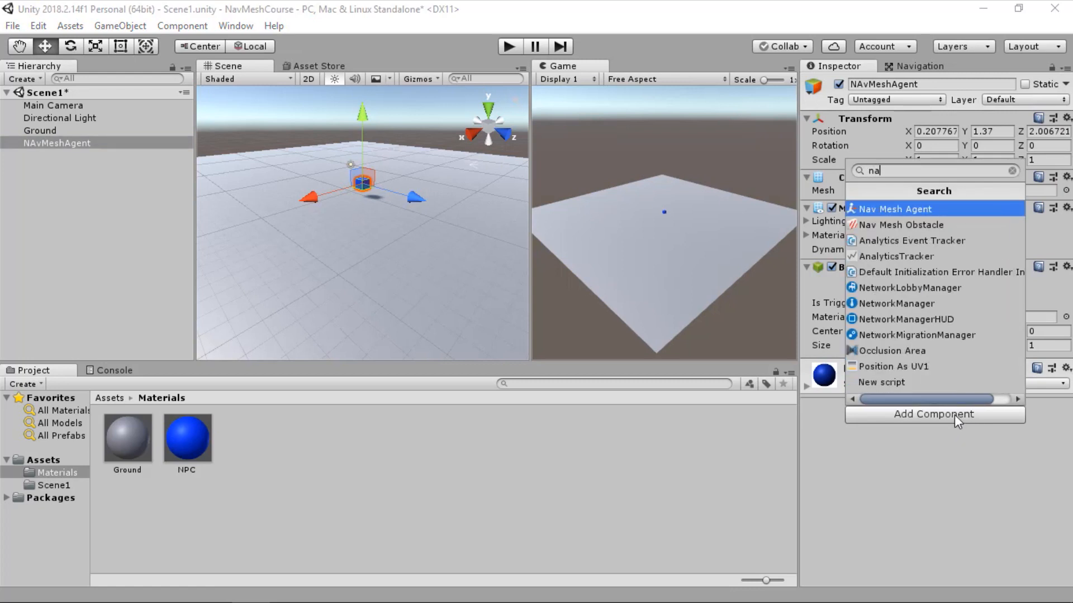
{"action": "type", "text": "b"}
{"action": "key", "text": "BackSpace"}
{"action": "type", "text": "vmesh"}
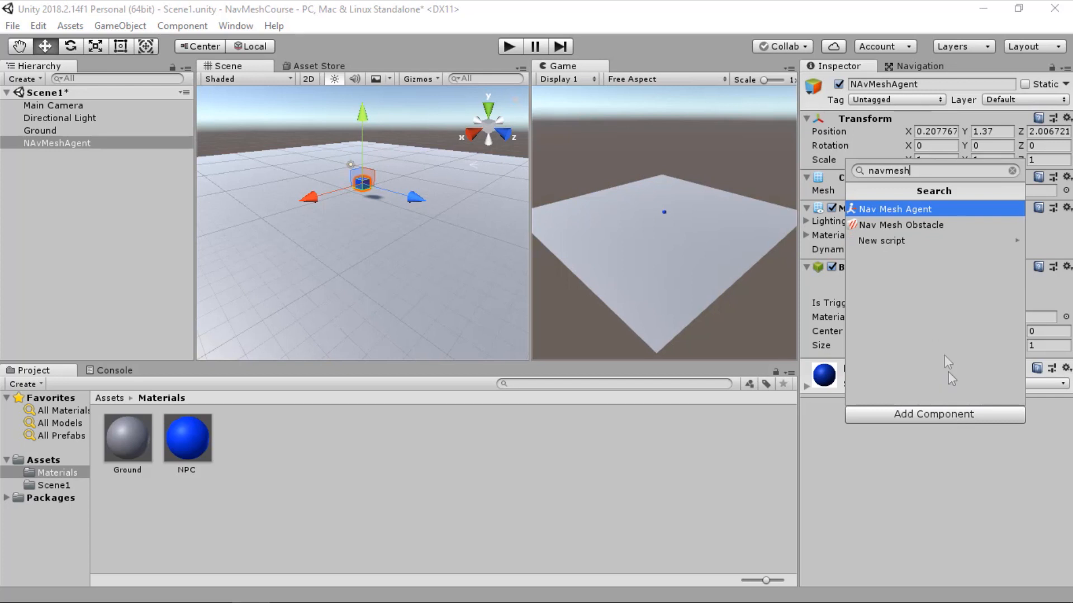
{"action": "left_click", "coordinate": [905, 209]}
{"action": "scroll", "coordinate": [914, 395], "scroll_direction": "down", "scroll_amount": 3}
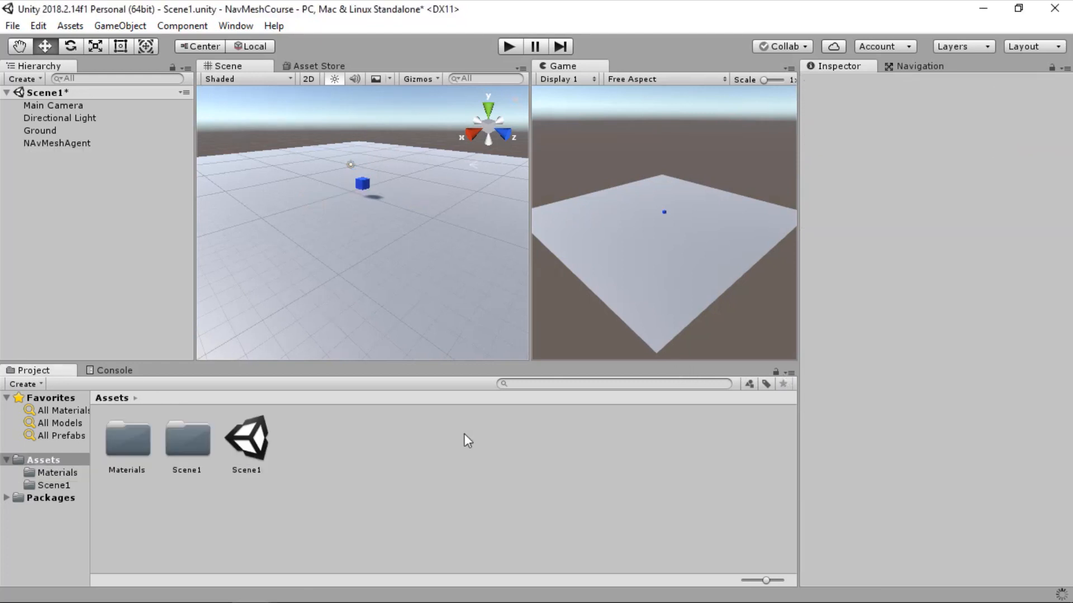
- Create a folder named Scripts in Assets
{"action": "right_click", "coordinate": [465, 433]}
{"action": "mouse_move", "coordinate": [608, 71]}
{"action": "left_click", "coordinate": [729, 46]}
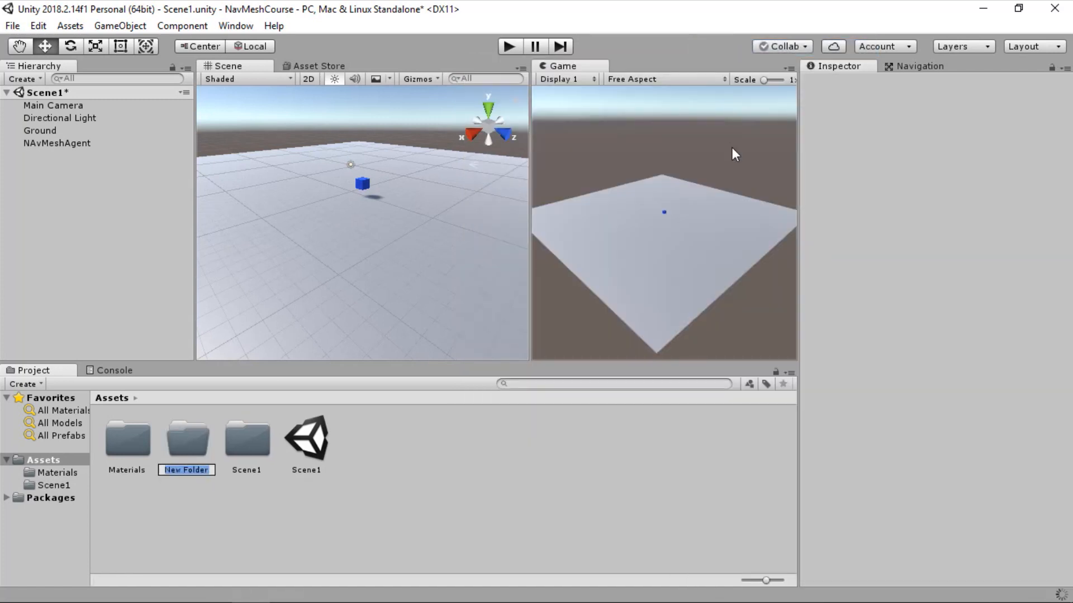
{"action": "type", "text": "Scripts"}
{"action": "key", "text": "Return"}
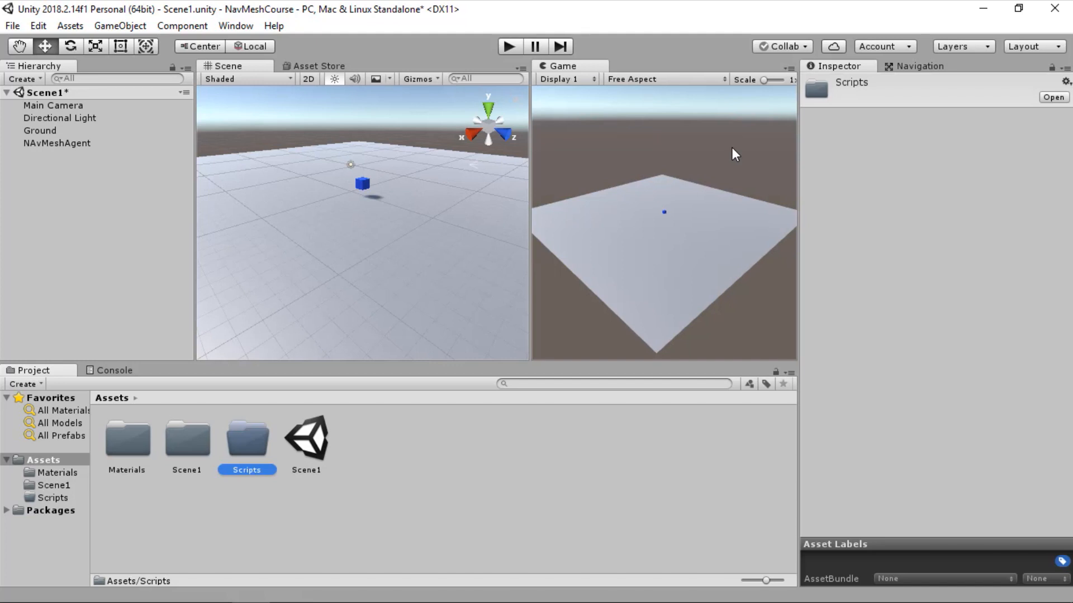
- Create a C# script named AgentMvmnt inside the Scripts folder
{"action": "key", "text": "Return"}
{"action": "right_click", "coordinate": [531, 475]}
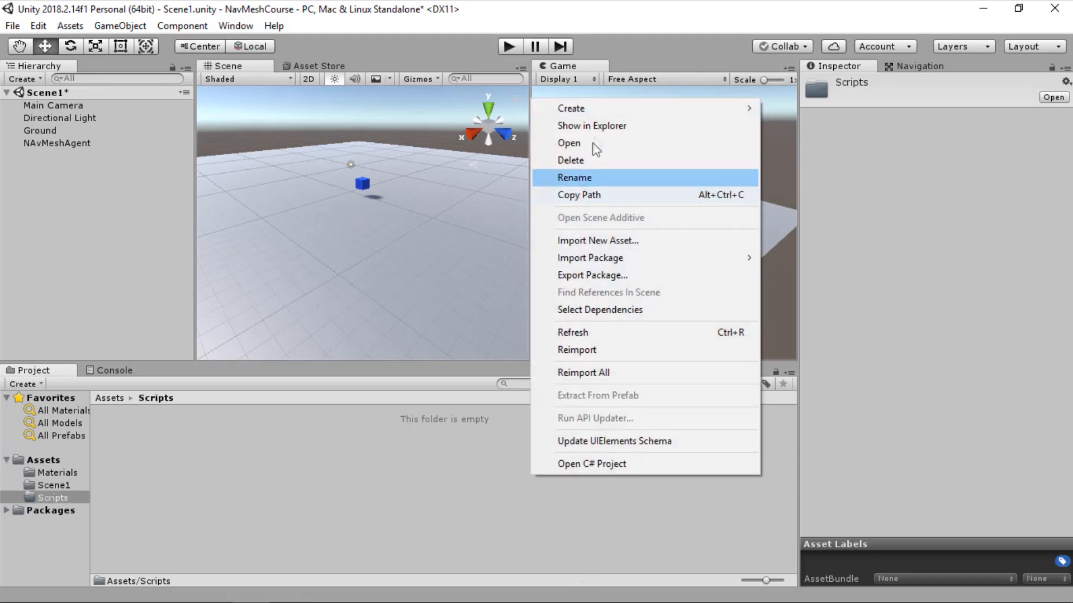
{"action": "mouse_move", "coordinate": [609, 106]}
{"action": "left_click", "coordinate": [816, 68]}
{"action": "type", "text": "AgentM"}
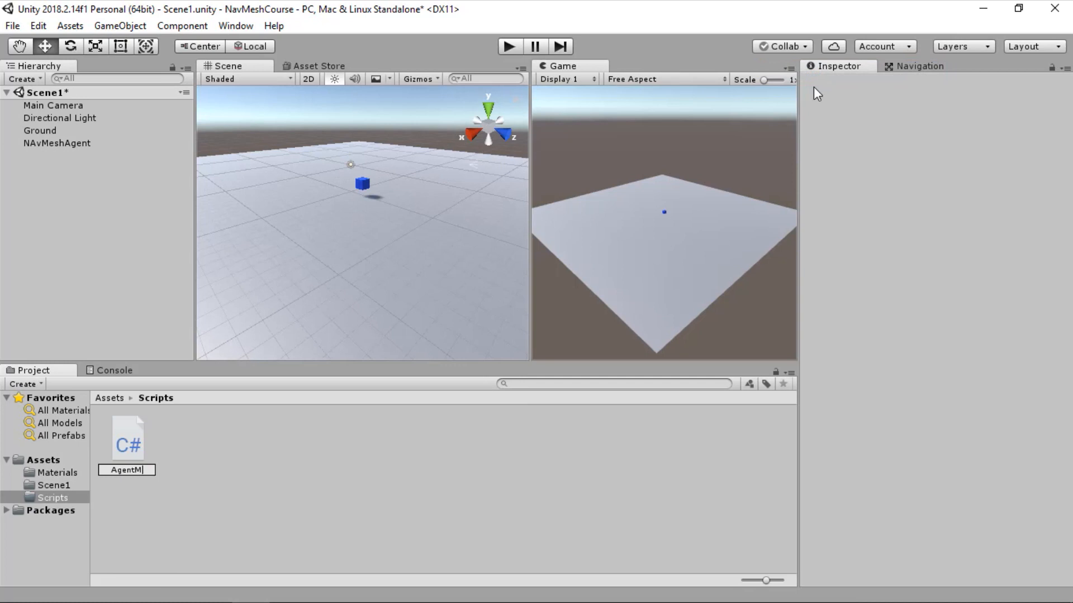
{"action": "type", "text": "vmnt"}
{"action": "key", "text": "Return"}
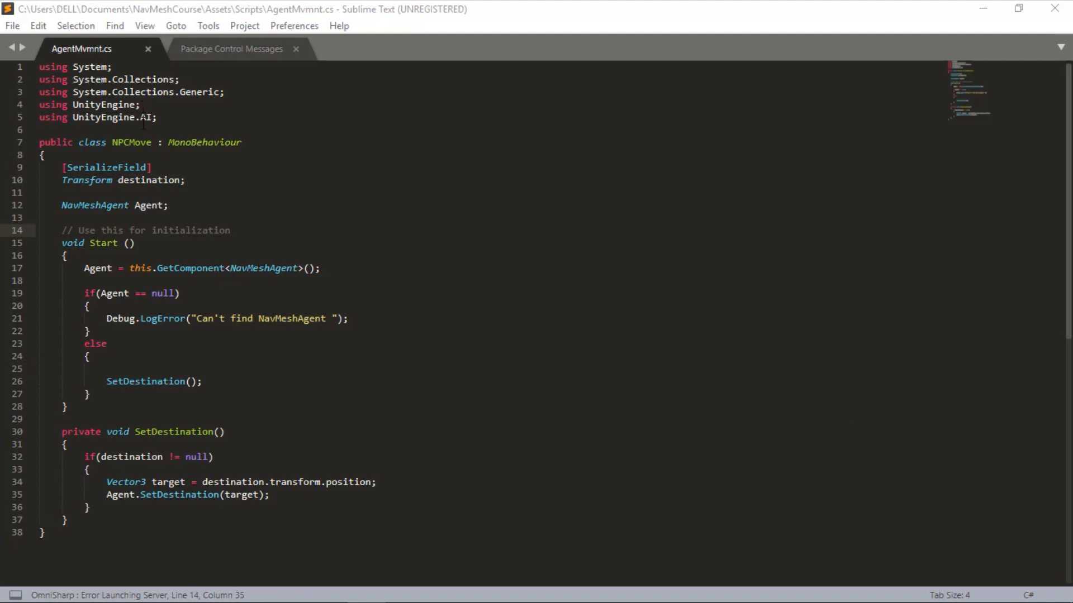
- Examine the UnityEngine.AI import and the destination and Agent declarations in the AgentMvmnt script
{"action": "double_click", "coordinate": [144, 117]}
{"action": "triple_click", "coordinate": [142, 115]}
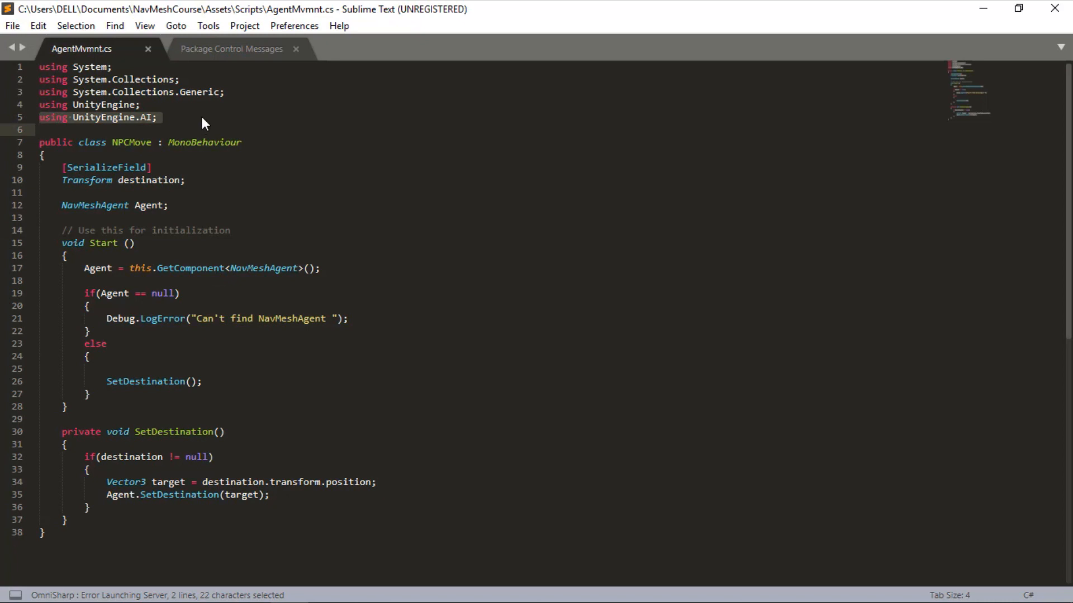
{"action": "double_click", "coordinate": [138, 181]}
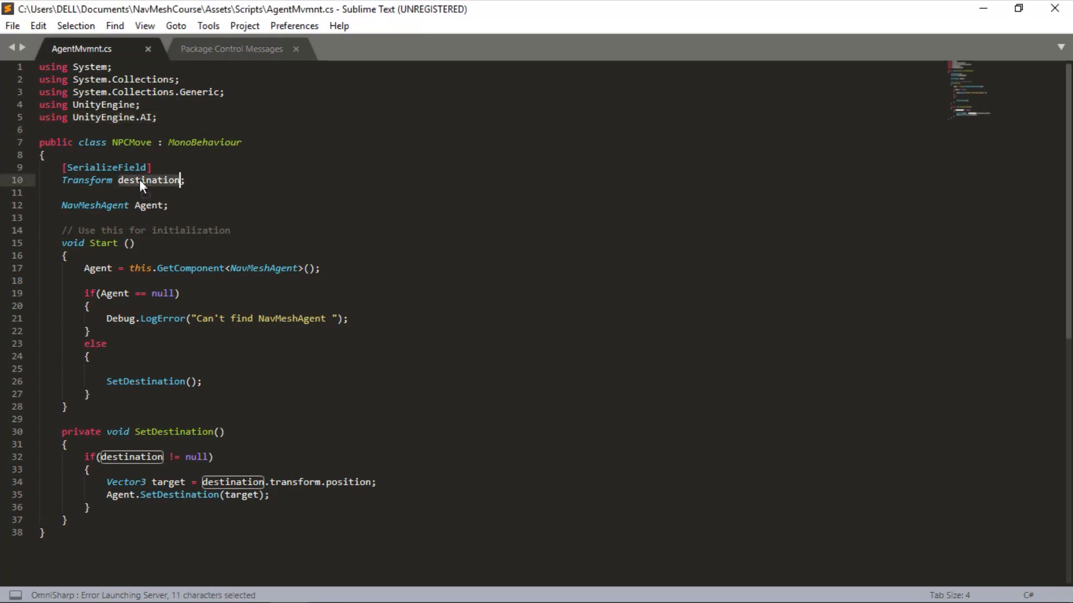
{"action": "key", "text": "ctrl+l"}
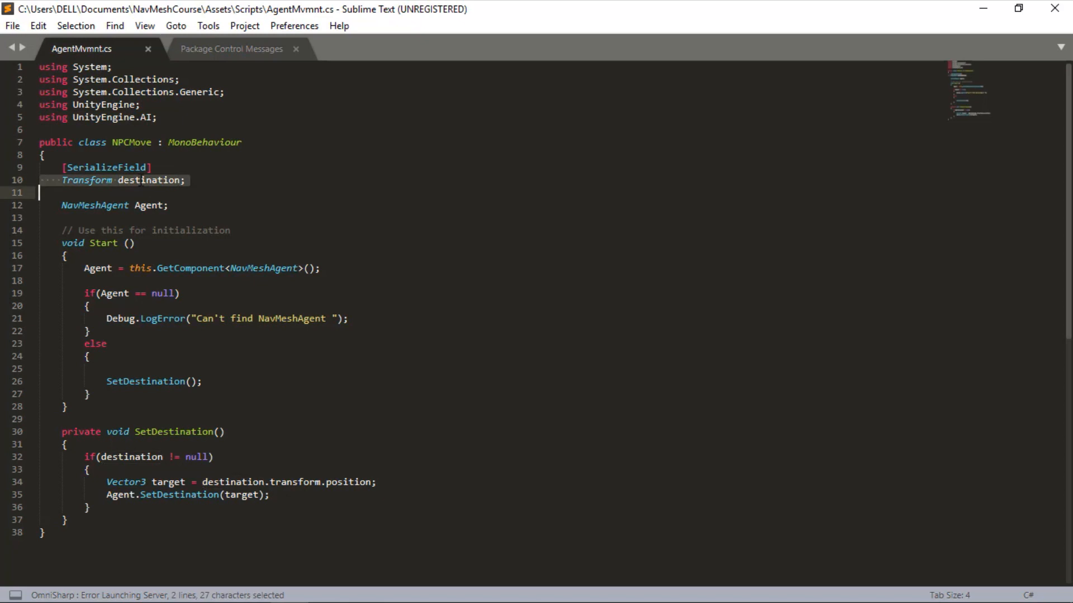
{"action": "left_click", "coordinate": [213, 186]}
{"action": "double_click", "coordinate": [150, 205]}
{"action": "key", "text": "ctrl+l"}
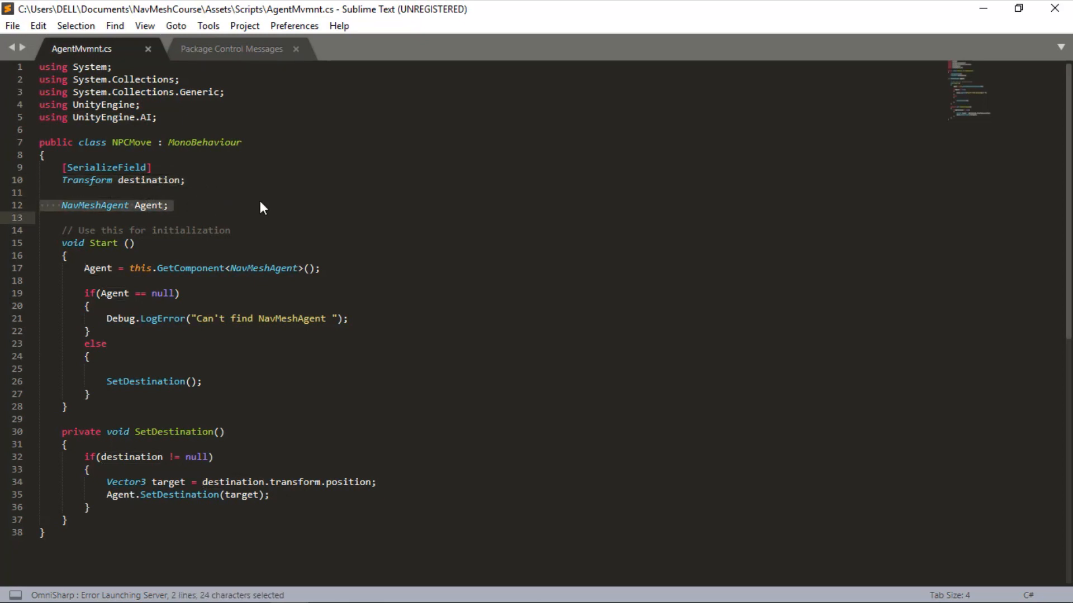
{"action": "left_click", "coordinate": [261, 201]}
- Examine how the Start method gets the NavMeshAgent and how SetDestination passes it the target position
{"action": "double_click", "coordinate": [103, 243]}
{"action": "key", "text": "ctrl+l"}
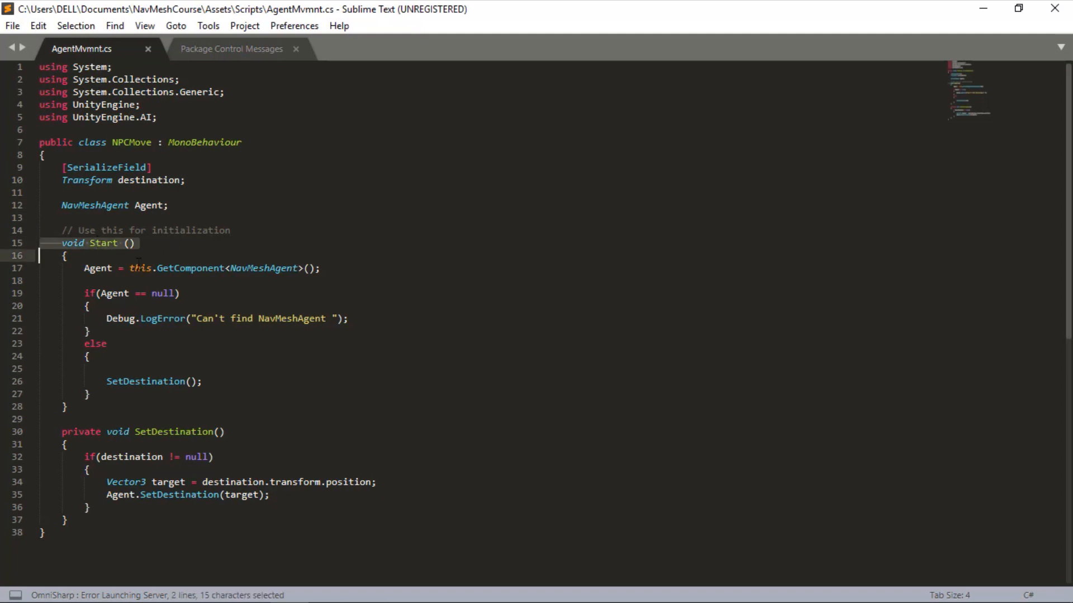
{"action": "left_click", "coordinate": [134, 269]}
{"action": "left_click", "coordinate": [115, 279]}
{"action": "key", "text": "ctrl+l"}
{"action": "left_click", "coordinate": [114, 268]}
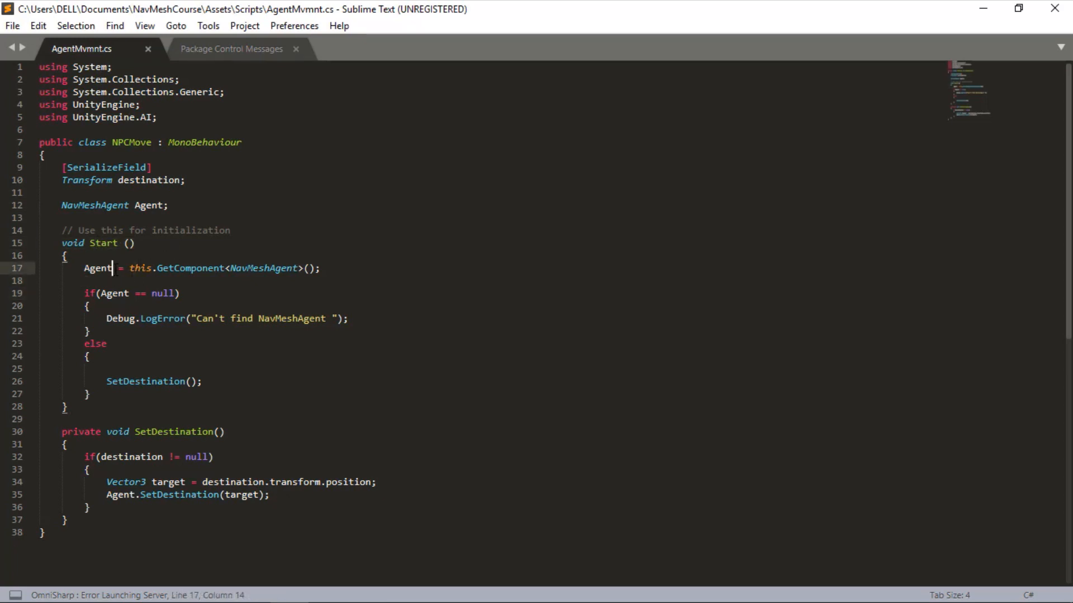
{"action": "key", "text": "ctrl+l"}
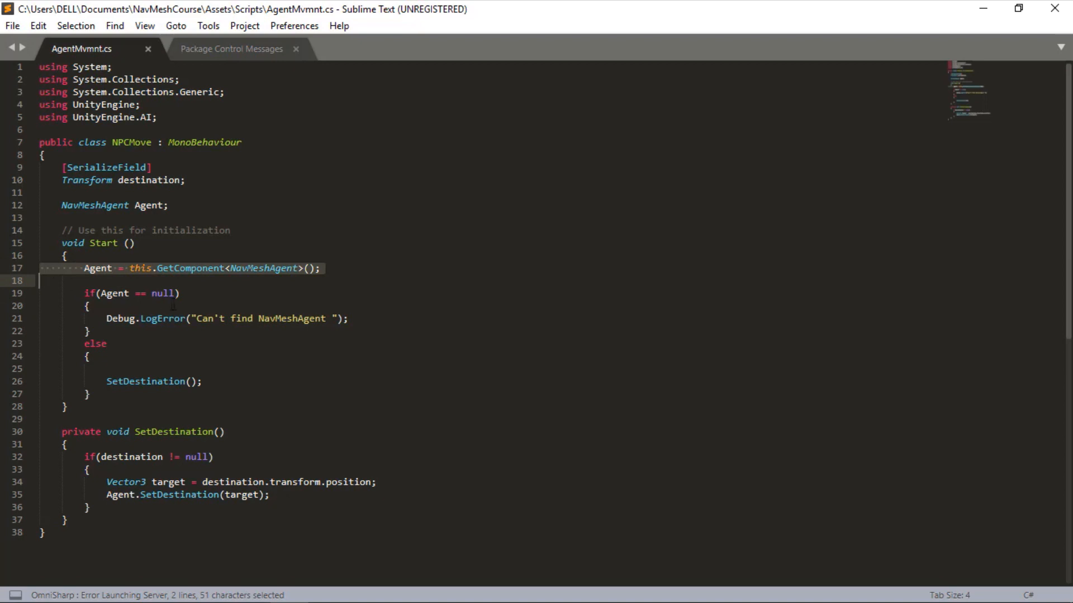
{"action": "left_click", "coordinate": [173, 306]}
{"action": "left_click", "coordinate": [117, 384]}
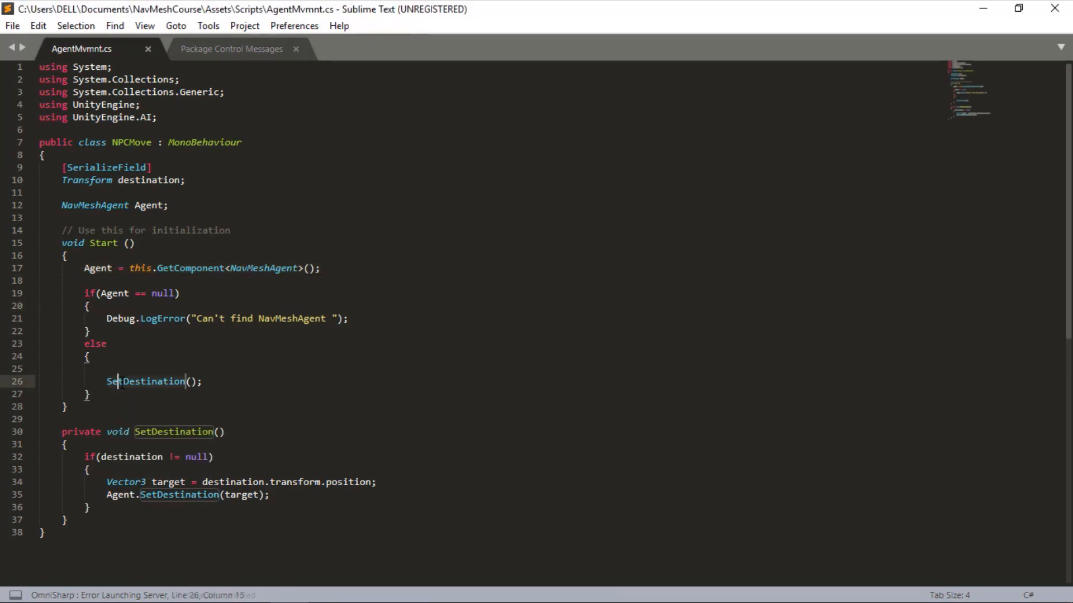
{"action": "key", "text": "ctrl+l"}
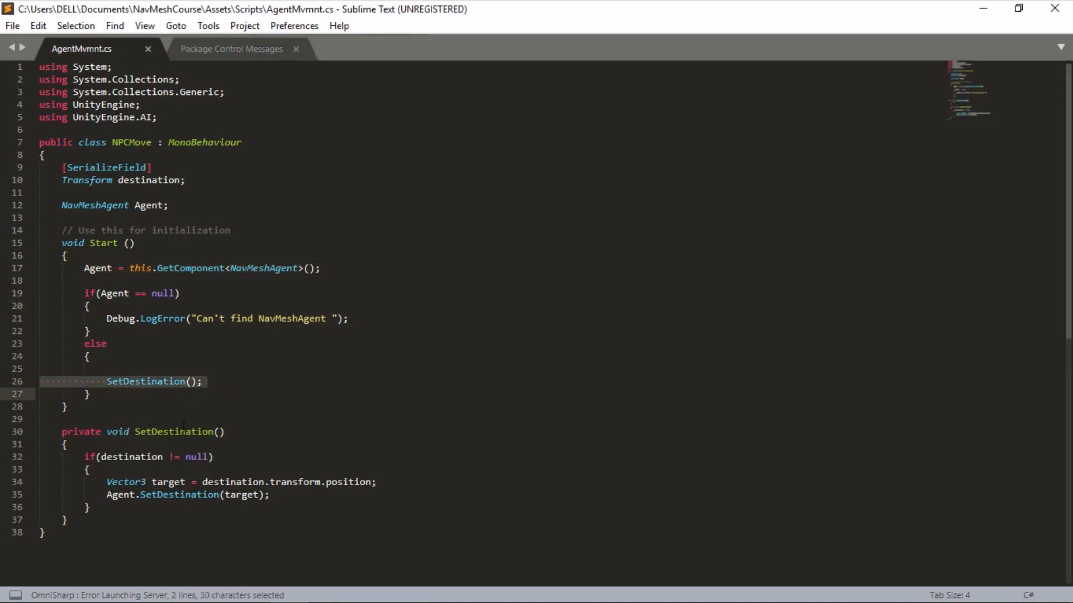
{"action": "left_click", "coordinate": [146, 432]}
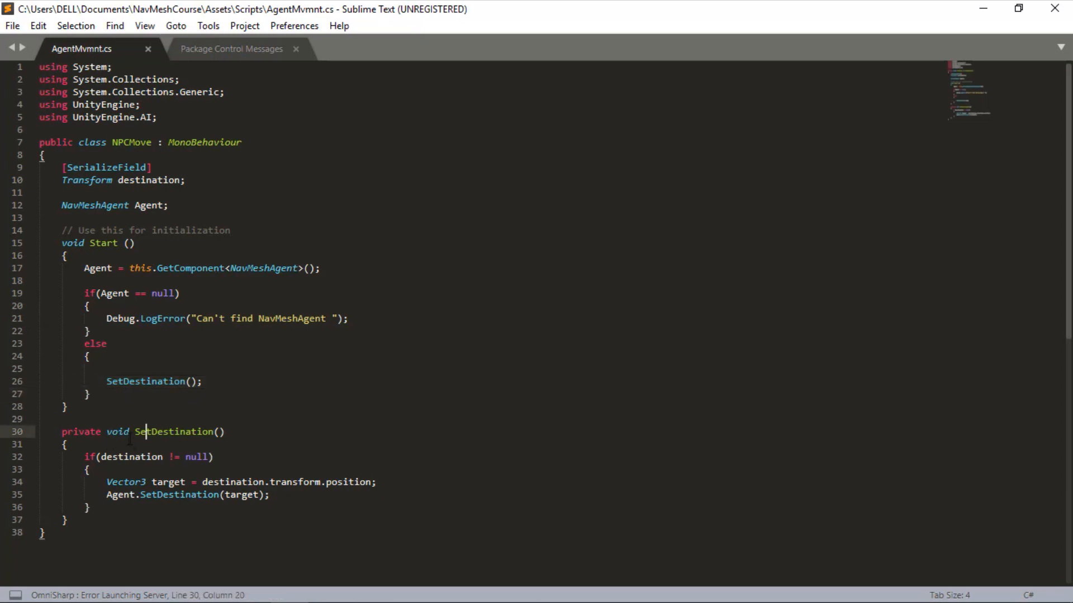
{"action": "double_click", "coordinate": [169, 482]}
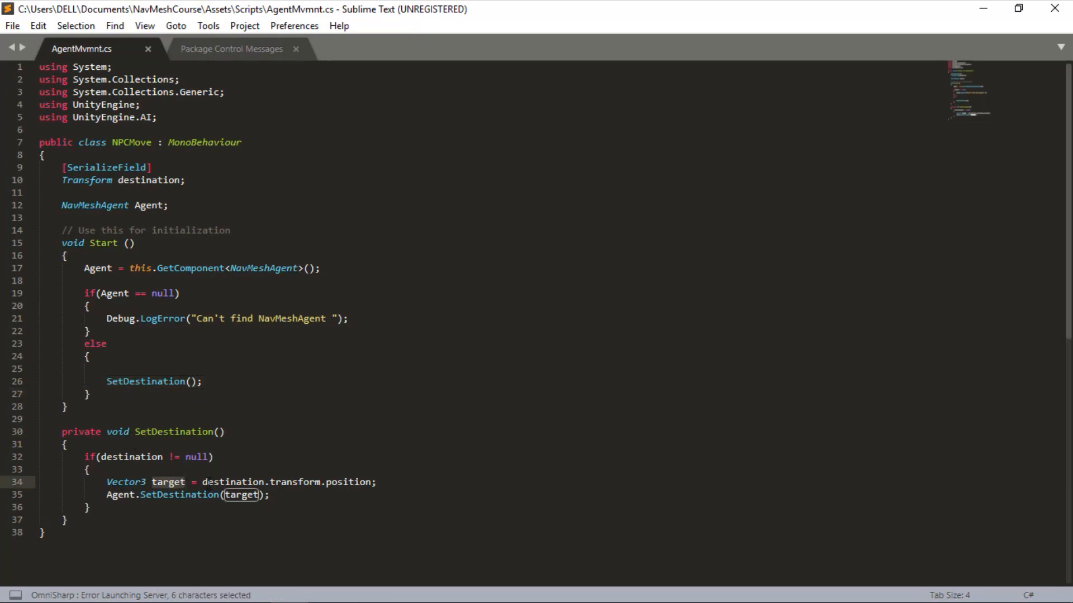
{"action": "double_click", "coordinate": [350, 481]}
- Switch back to Unity and attach the AgentMvmnt script to the NAvMeshAgent cube
{"action": "key", "text": "alt+Tab"}
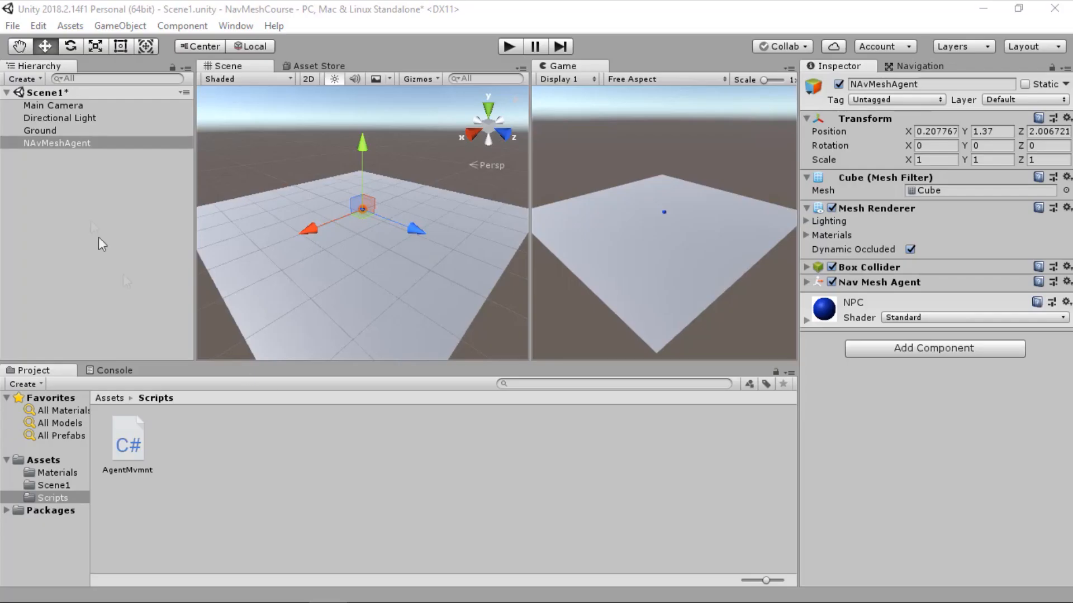
{"action": "left_click", "coordinate": [65, 143]}
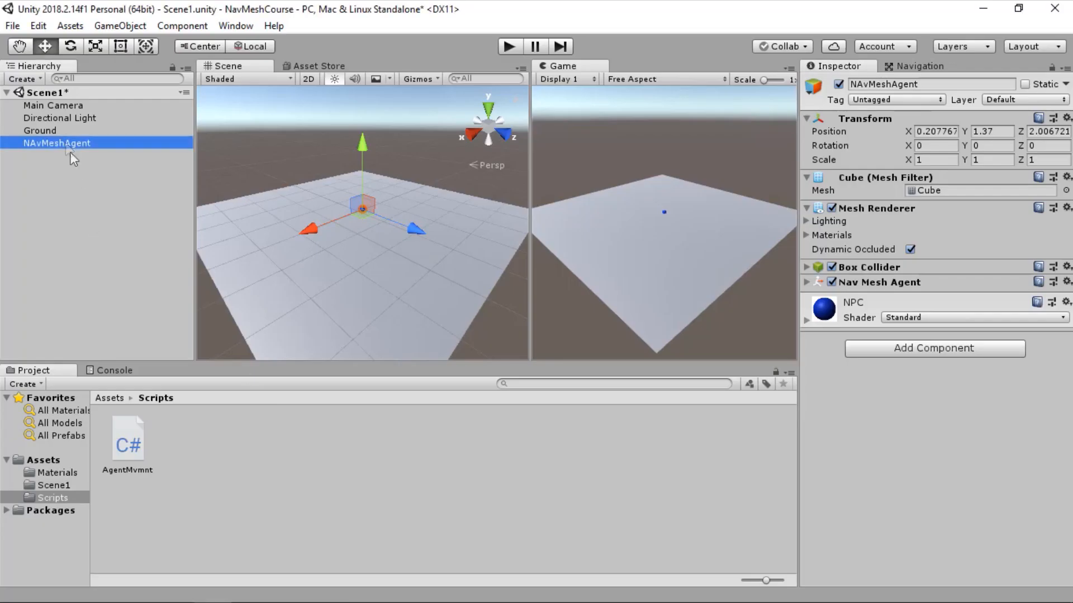
{"action": "left_click", "coordinate": [140, 443]}
{"action": "left_click_drag", "start_coordinate": [139, 441], "coordinate": [850, 432]}
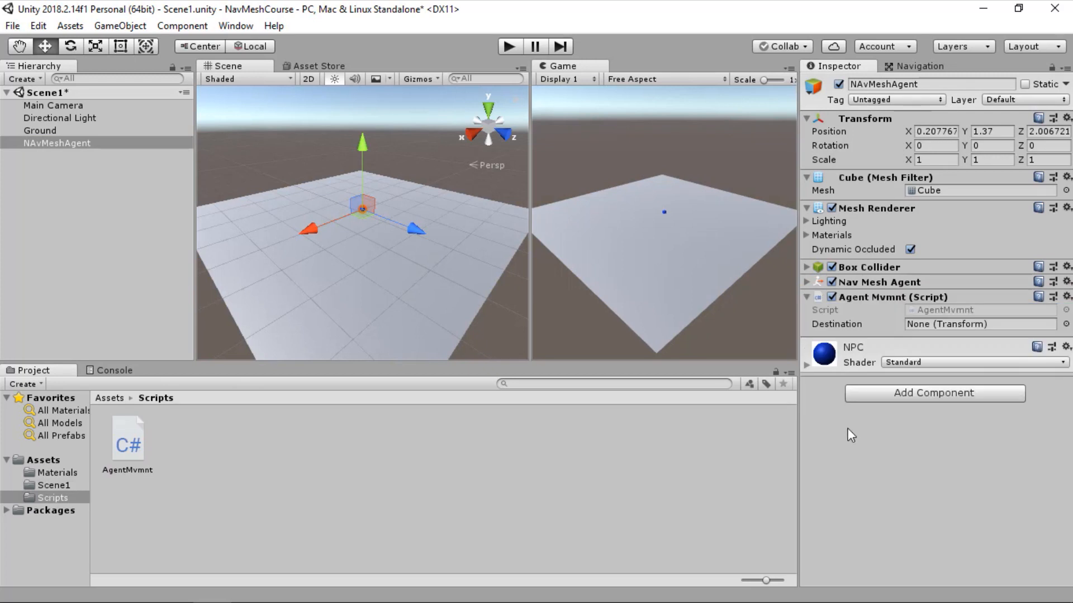
- Add a sphere to the scene and name it Destination
{"action": "left_click", "coordinate": [63, 194]}
{"action": "right_click", "coordinate": [63, 195]}
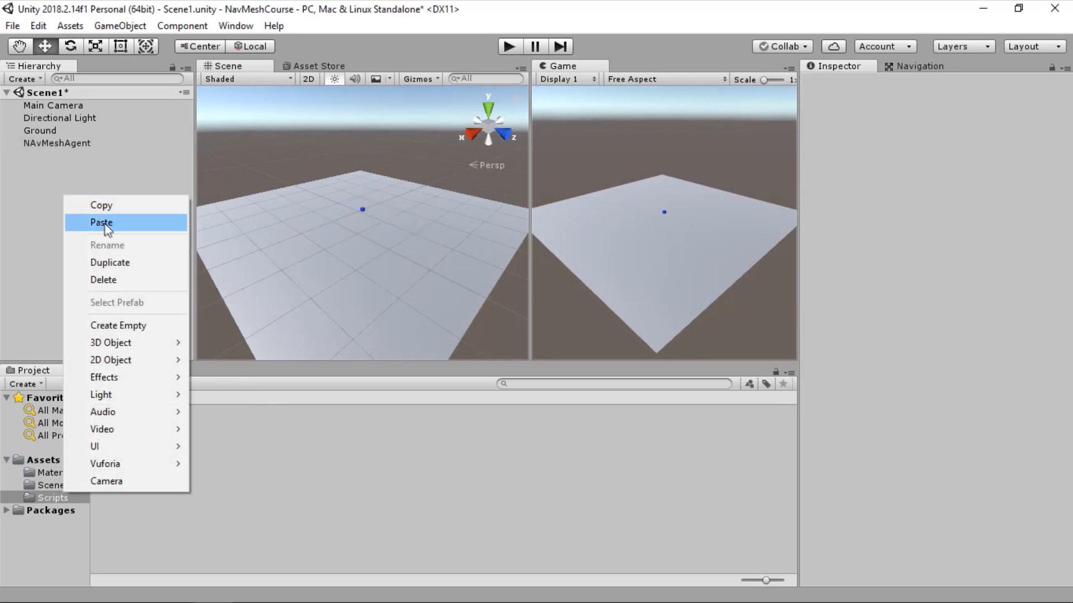
{"action": "mouse_move", "coordinate": [152, 343]}
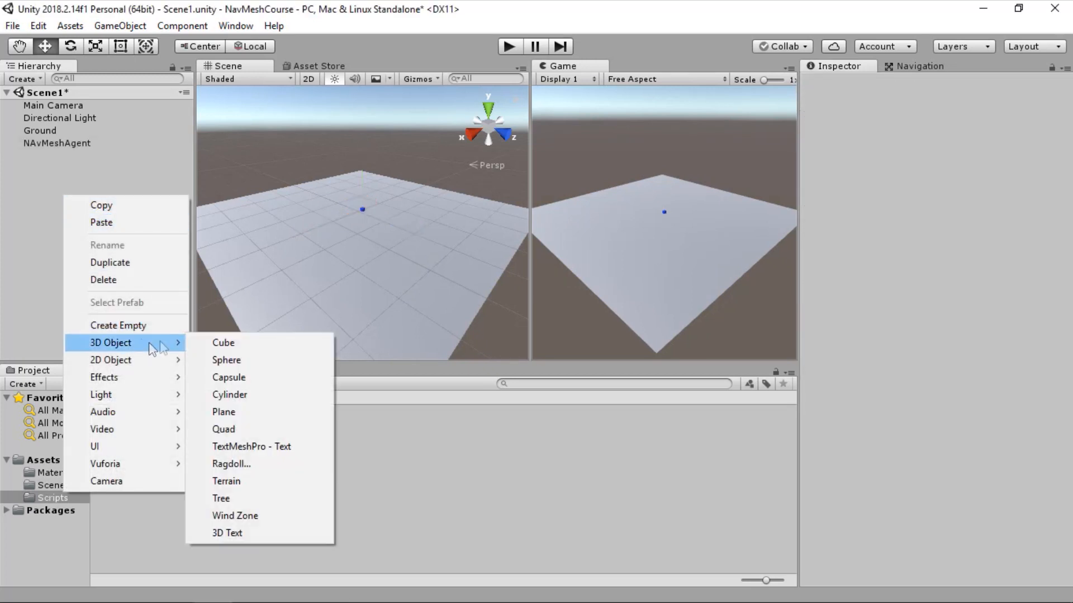
{"action": "left_click", "coordinate": [226, 359]}
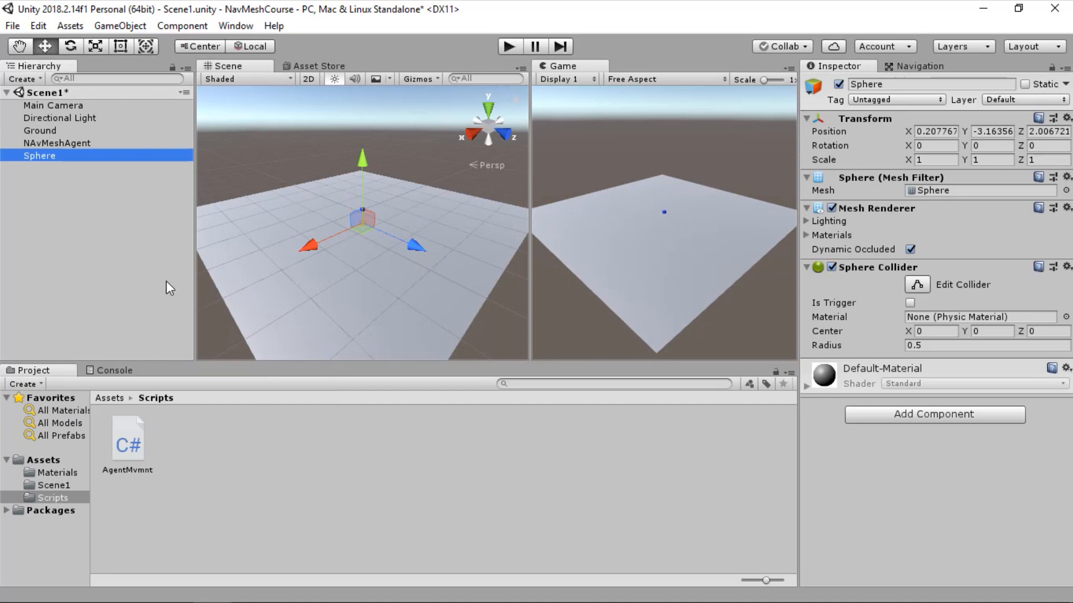
{"action": "left_click", "coordinate": [908, 85]}
{"action": "type", "text": "De"}
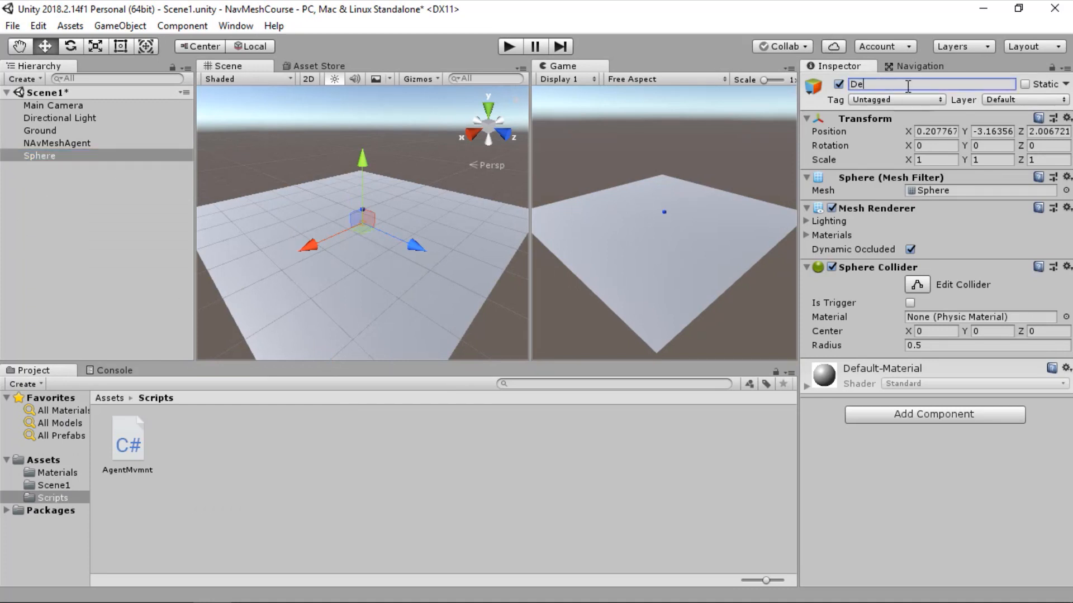
{"action": "type", "text": "stination"}
{"action": "key", "text": "Return"}
- Reset the Destination sphere's transform and move it along the X axis to about 25.1
{"action": "right_click", "coordinate": [872, 123]}
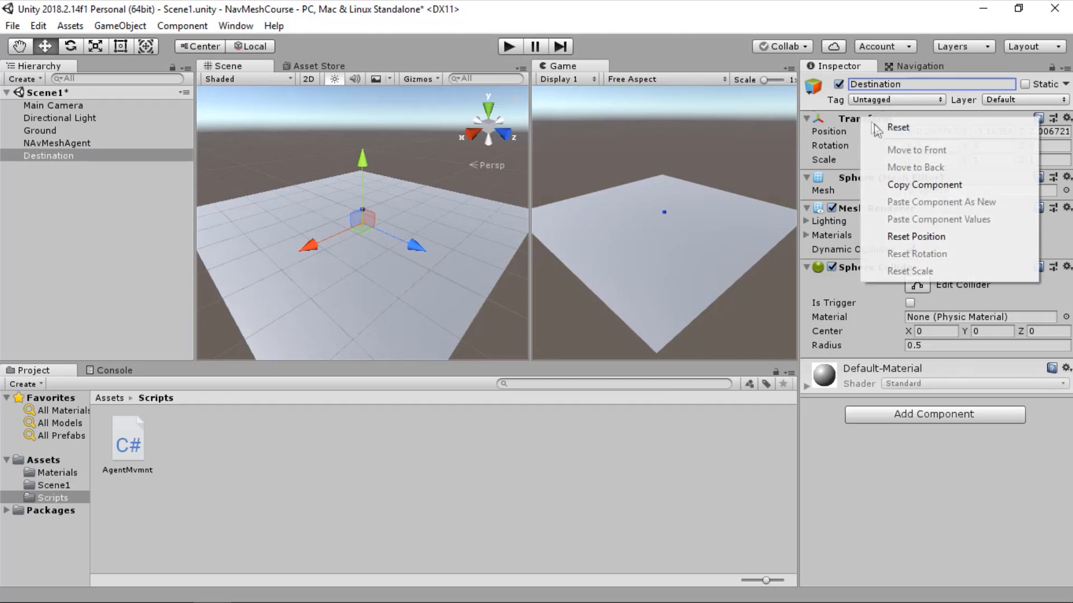
{"action": "left_click", "coordinate": [875, 126]}
{"action": "left_click_drag", "start_coordinate": [309, 233], "coordinate": [223, 264]}
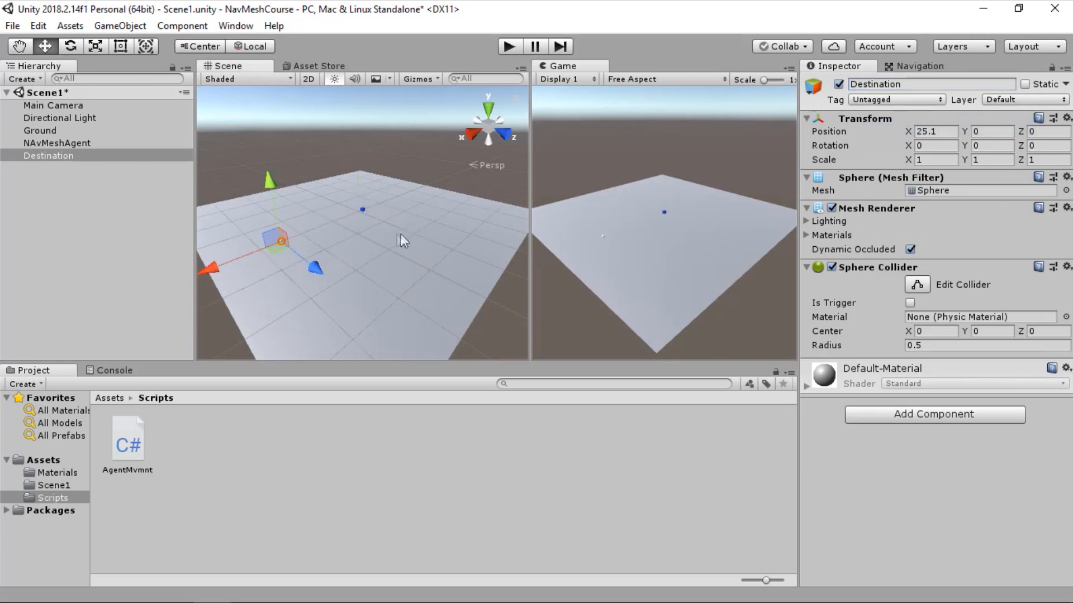
- Duplicate the NPC material in the Materials folder
{"action": "left_click", "coordinate": [102, 399]}
{"action": "double_click", "coordinate": [134, 441]}
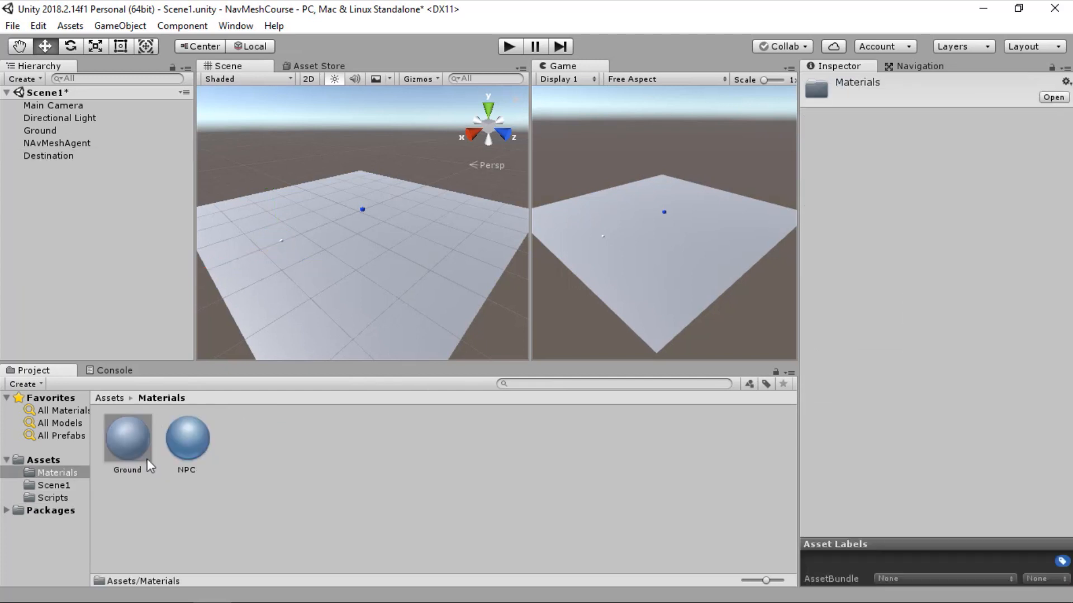
{"action": "left_click", "coordinate": [177, 442]}
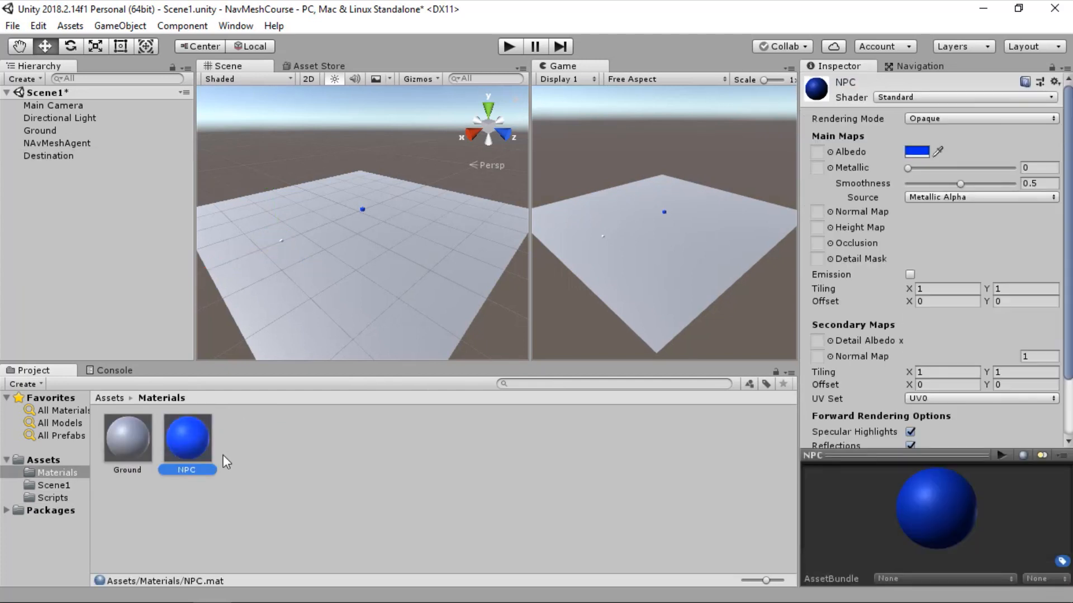
{"action": "key", "text": "ctrl+d"}
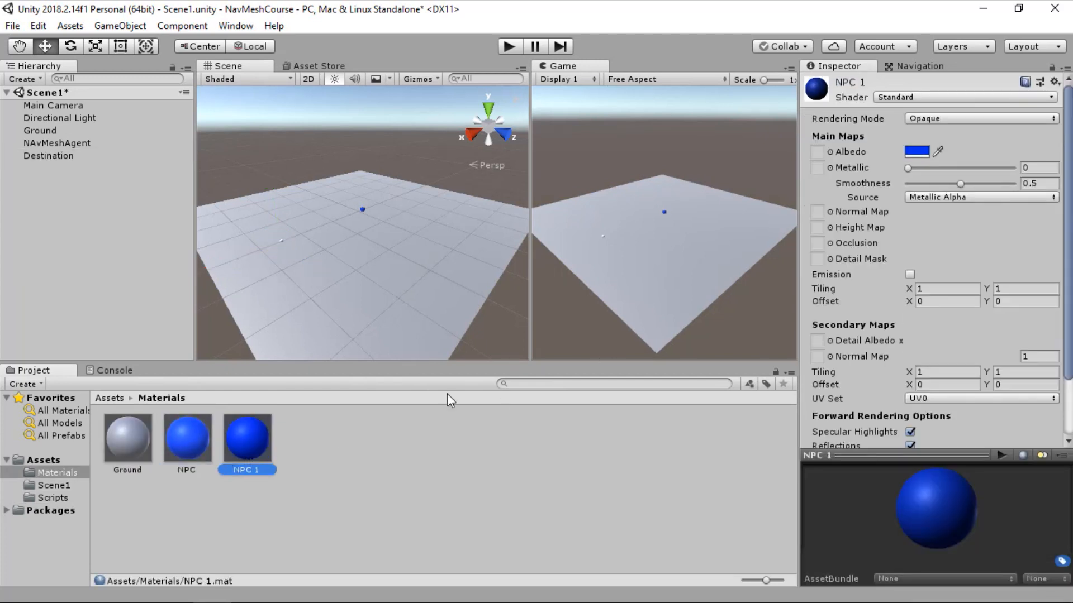
- Set the duplicated NPC material's albedo to a bright red and apply it to the Destination sphere
{"action": "left_click", "coordinate": [915, 152]}
{"action": "left_click", "coordinate": [169, 141]}
{"action": "left_click", "coordinate": [134, 113]}
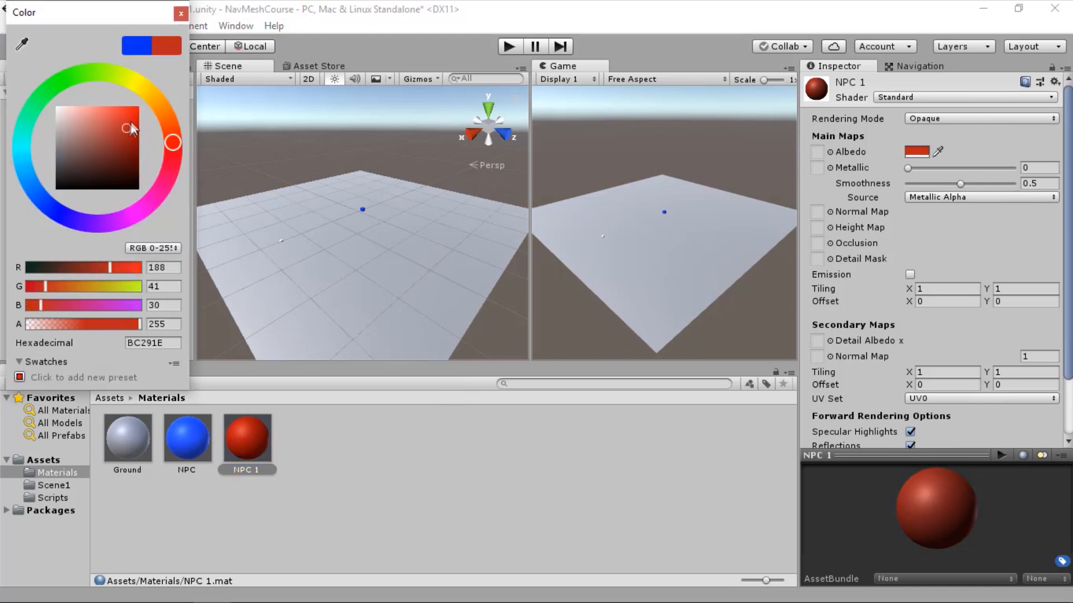
{"action": "left_click", "coordinate": [261, 446]}
{"action": "left_click_drag", "start_coordinate": [253, 445], "coordinate": [281, 241]}
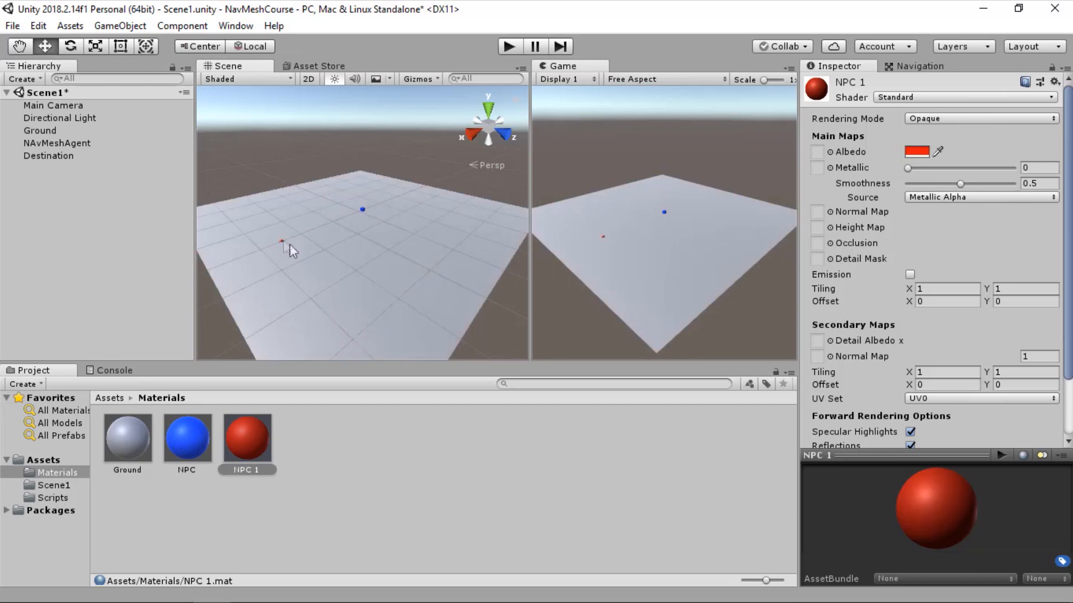
- Assign the Destination sphere to the agent's Agent Mvmnt script as its destination and run the scene
{"action": "left_click", "coordinate": [89, 143]}
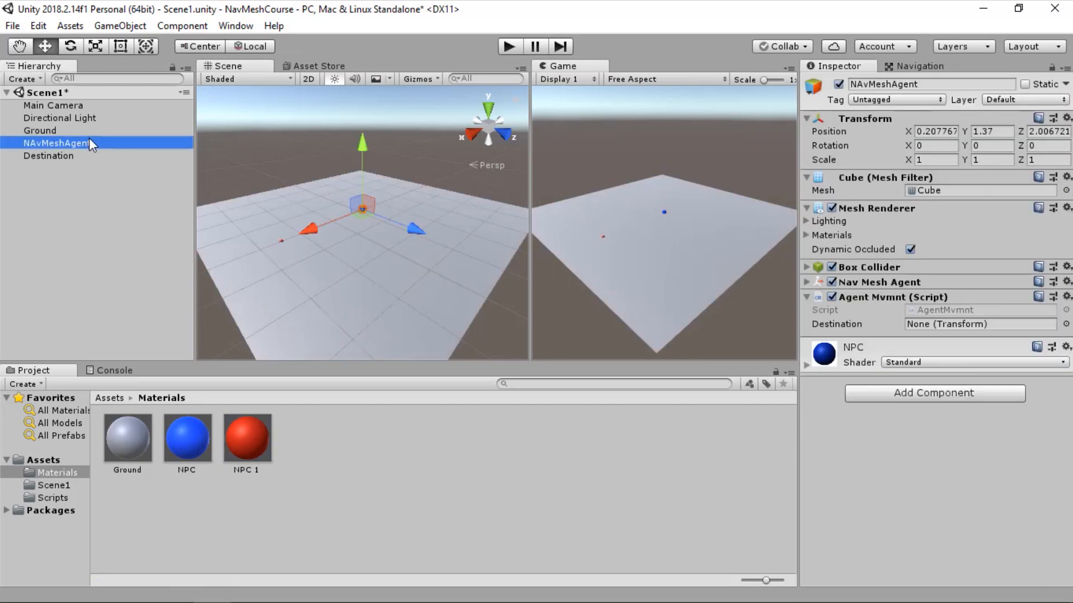
{"action": "left_click_drag", "start_coordinate": [51, 155], "coordinate": [939, 327]}
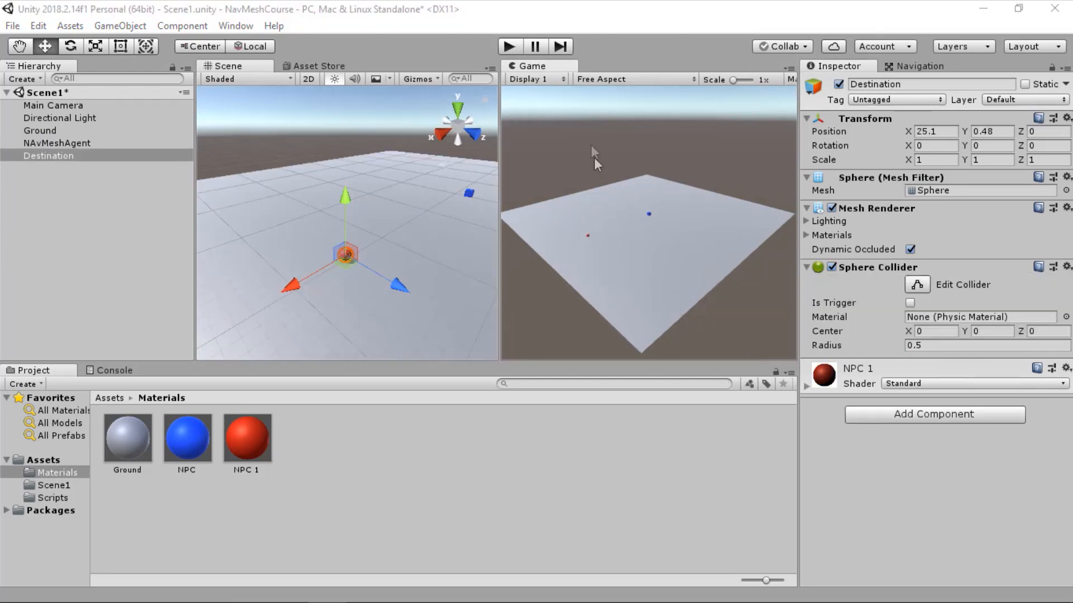
{"action": "left_click", "coordinate": [507, 48]}
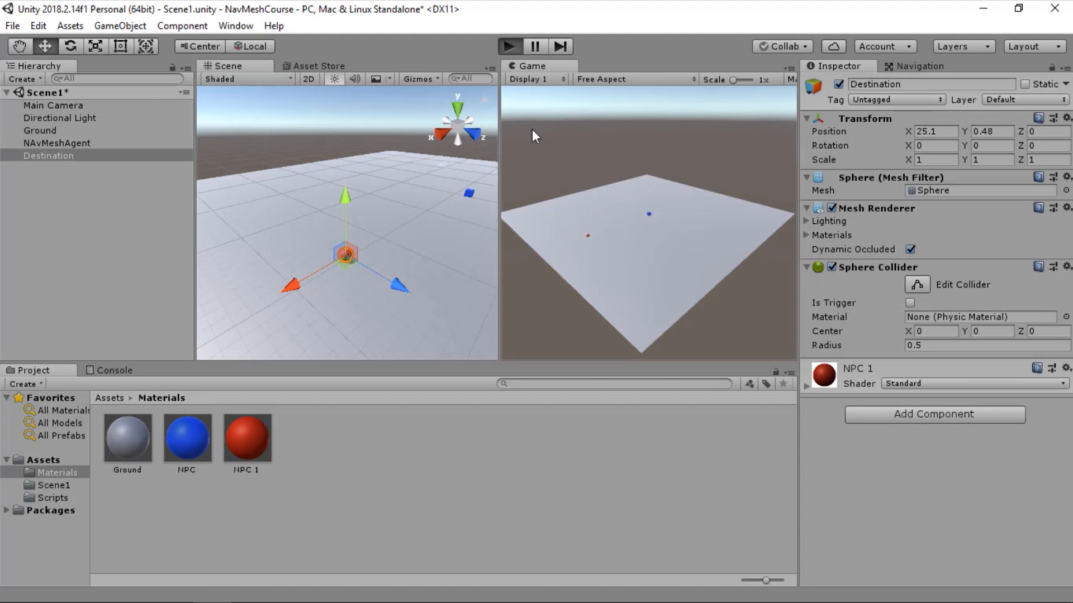